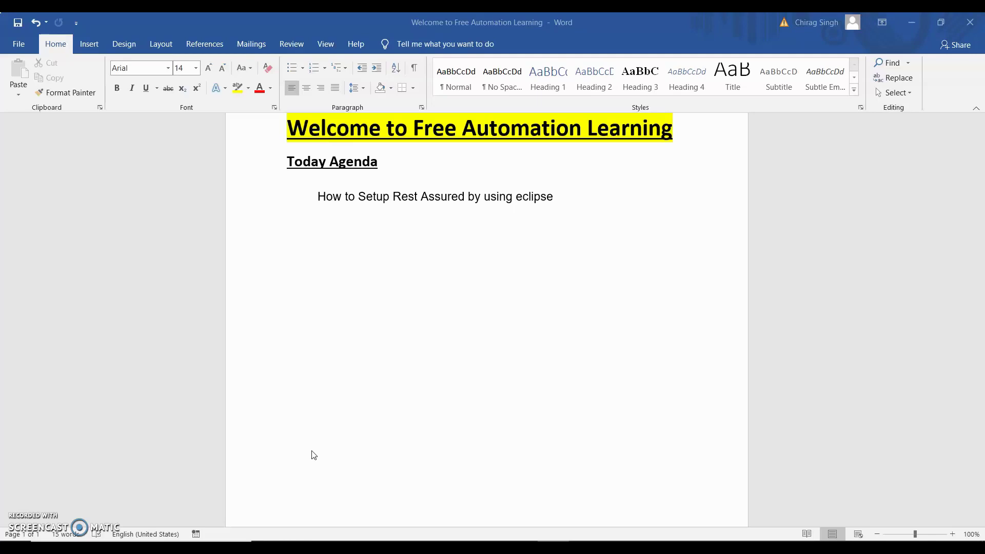
# In Eclipse, start a new Maven Project wizard with 'Create a simple project' ticked
pyautogui.click(346, 496)
pyautogui.hotkey('alt', 'Tab')
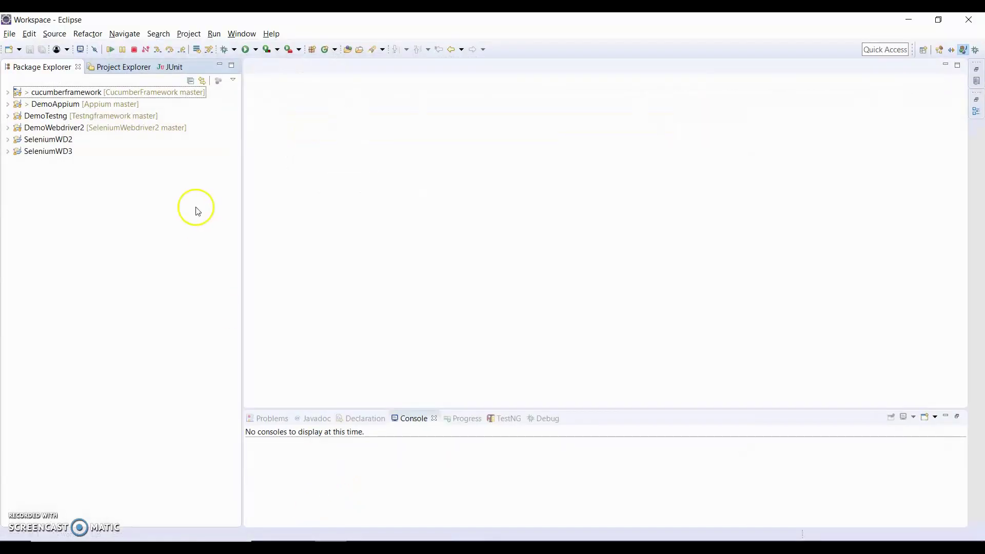
pyautogui.click(10, 33)
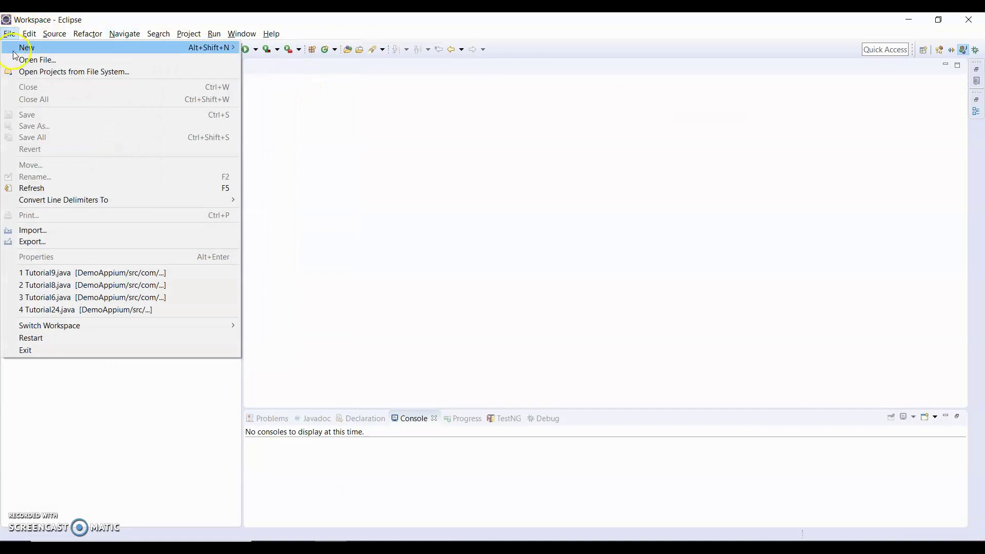
pyautogui.moveTo(27, 47)
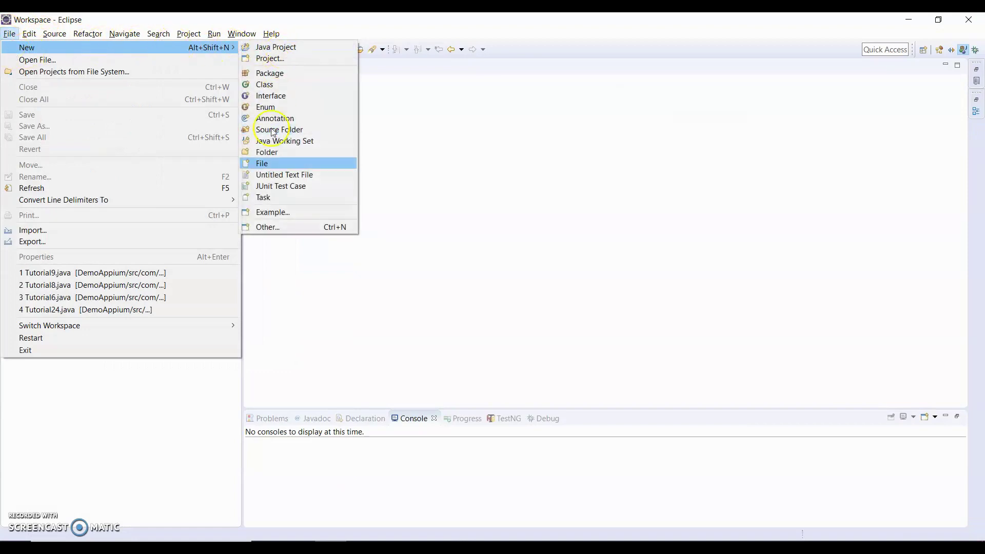
pyautogui.click(267, 226)
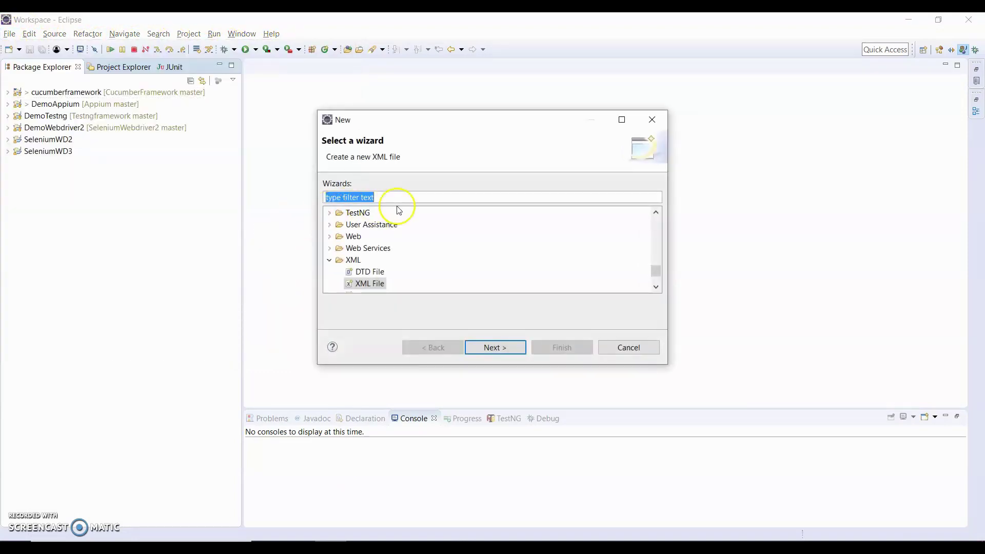
pyautogui.write('mave')
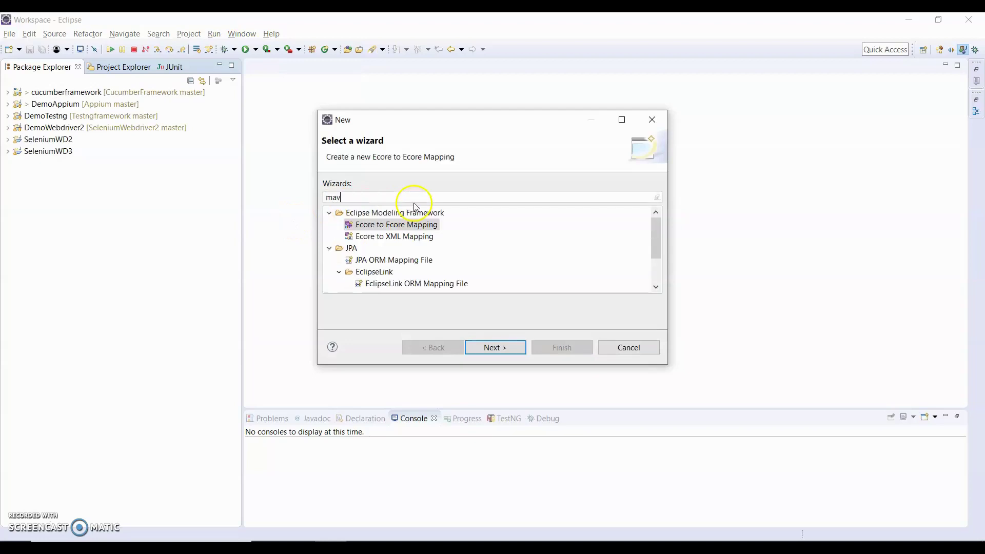
pyautogui.click(379, 248)
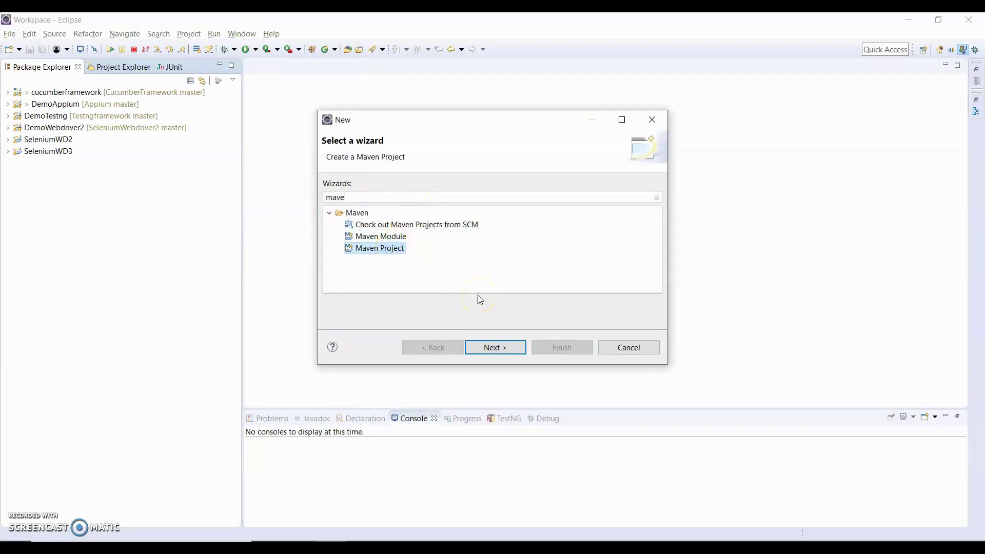
pyautogui.click(497, 349)
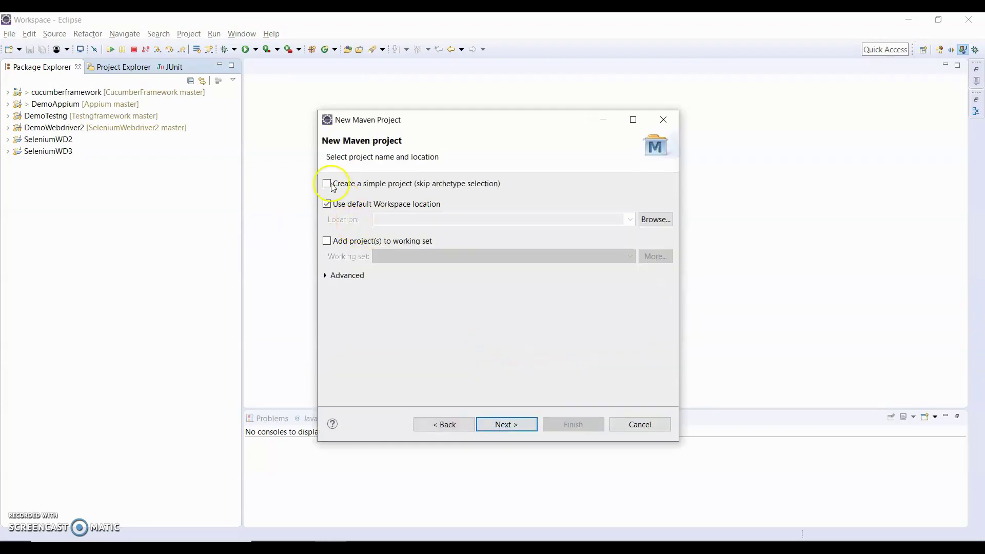
pyautogui.click(326, 183)
# Enter group id com.freeautomation and artifact id apidemotest, then finish the project
pyautogui.click(503, 424)
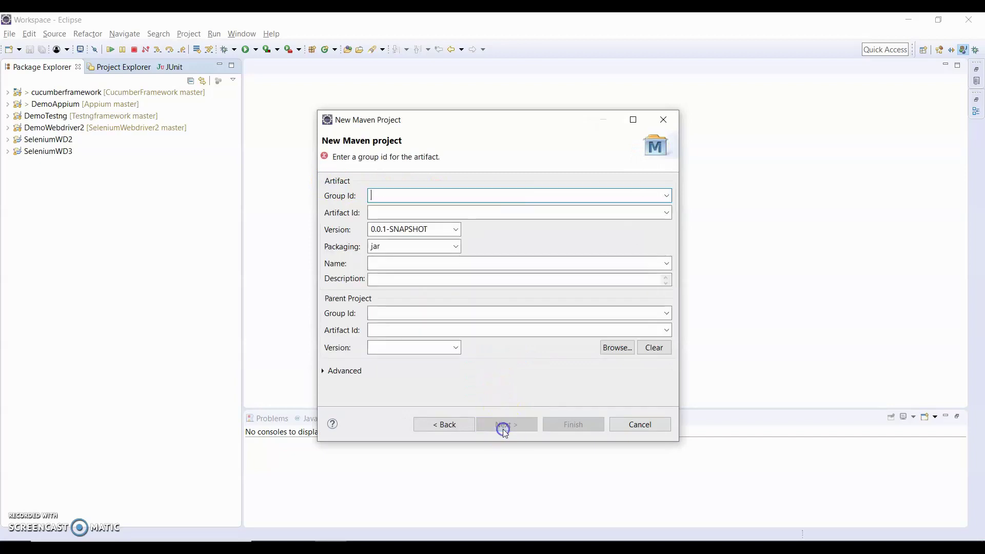
pyautogui.click(382, 197)
pyautogui.write('com')
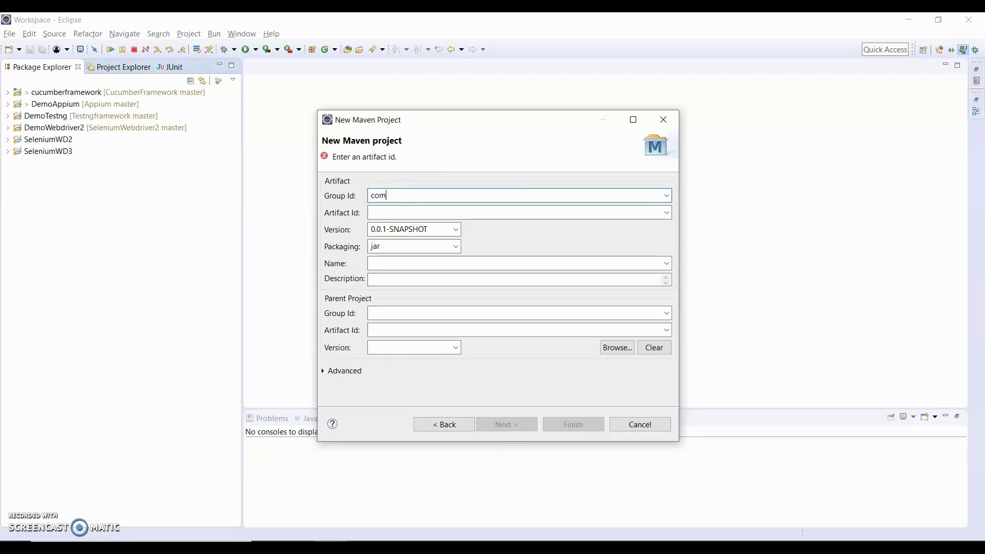
pyautogui.write('.fre')
pyautogui.write('eau')
pyautogui.write('tomation')
pyautogui.click(394, 213)
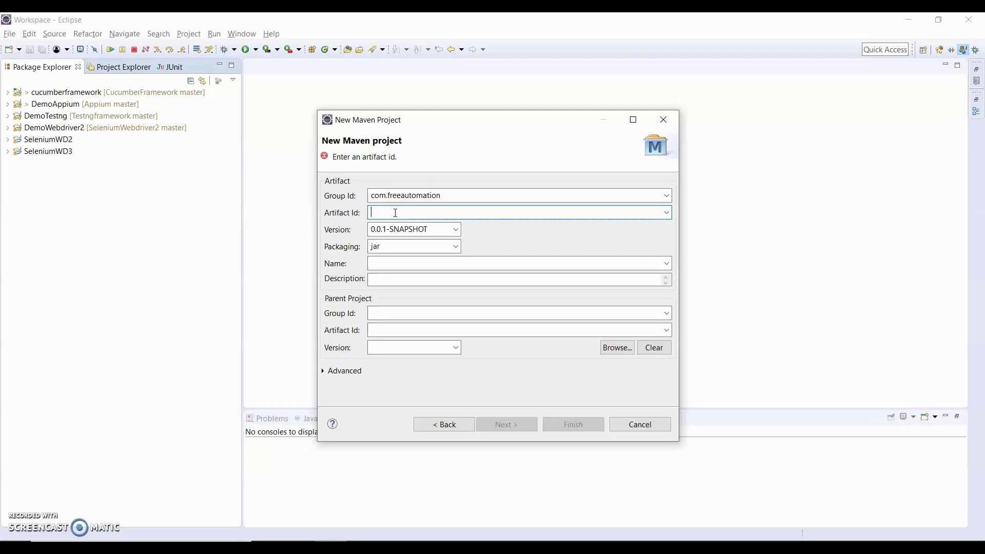
pyautogui.write('api')
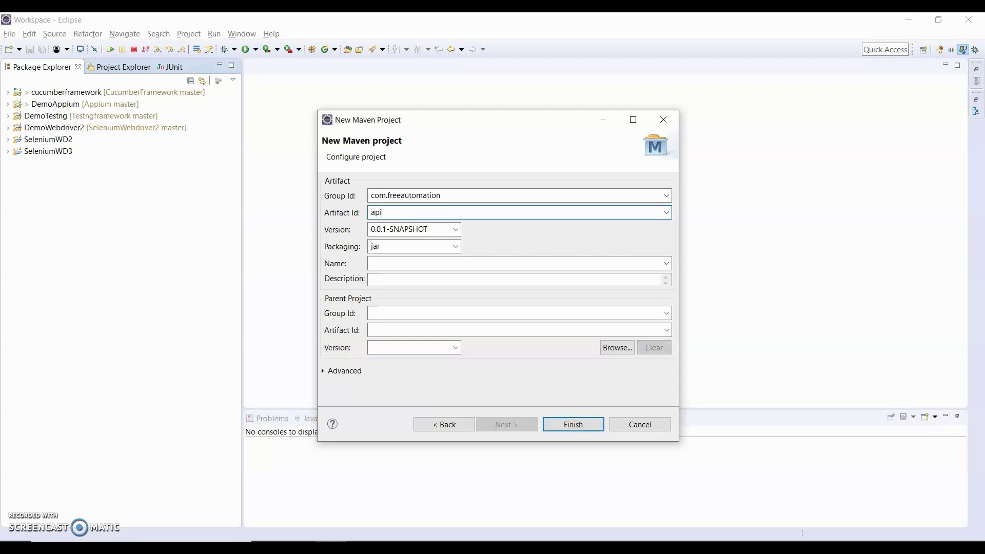
pyautogui.write('demote')
pyautogui.write('st')
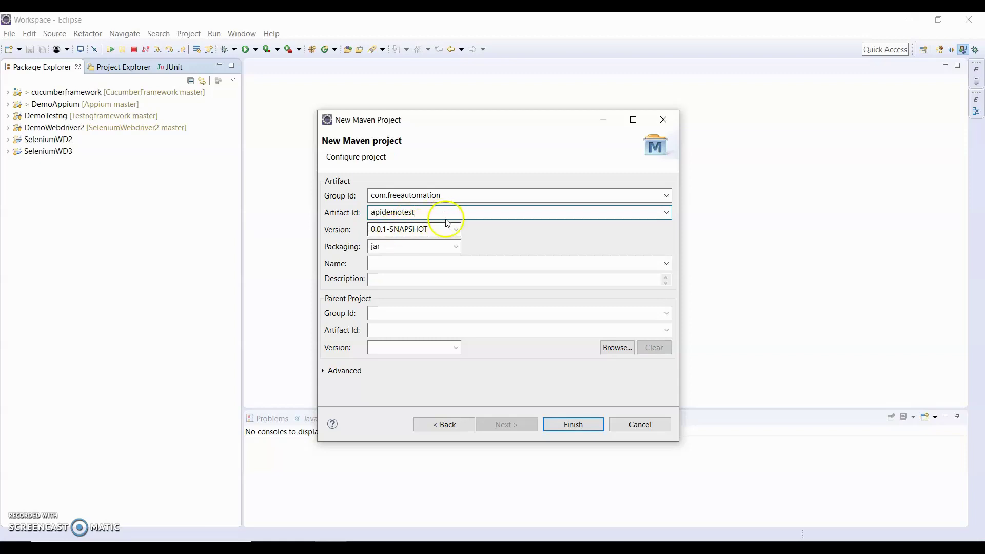
pyautogui.click(573, 425)
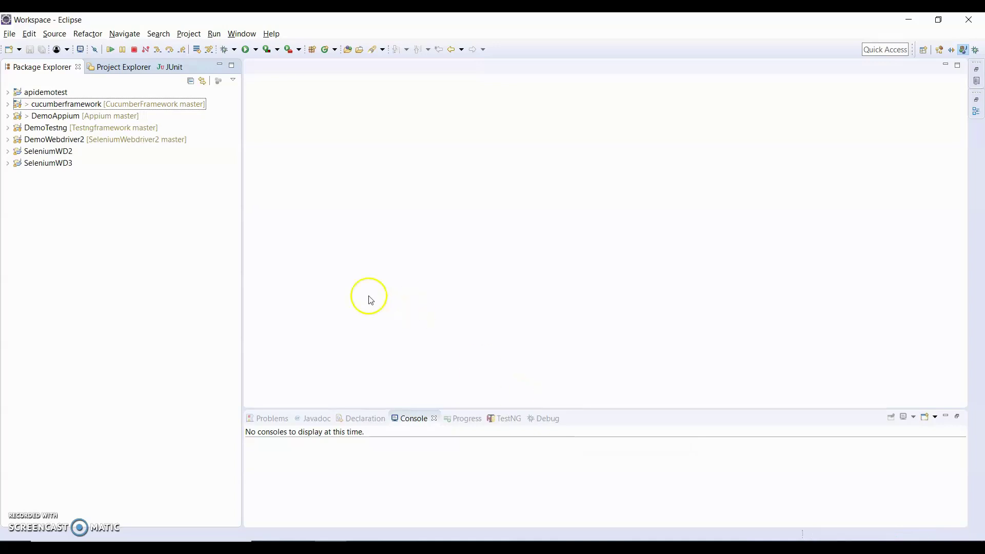
# Open apidemotest's pom.xml source and add an empty <dependencies> block after the version line
pyautogui.click(7, 92)
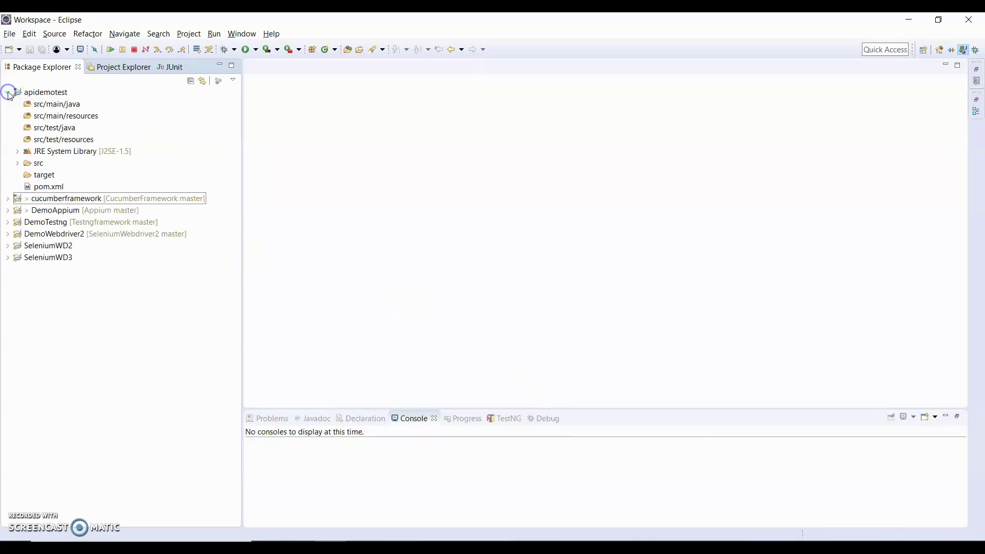
pyautogui.doubleClick(48, 189)
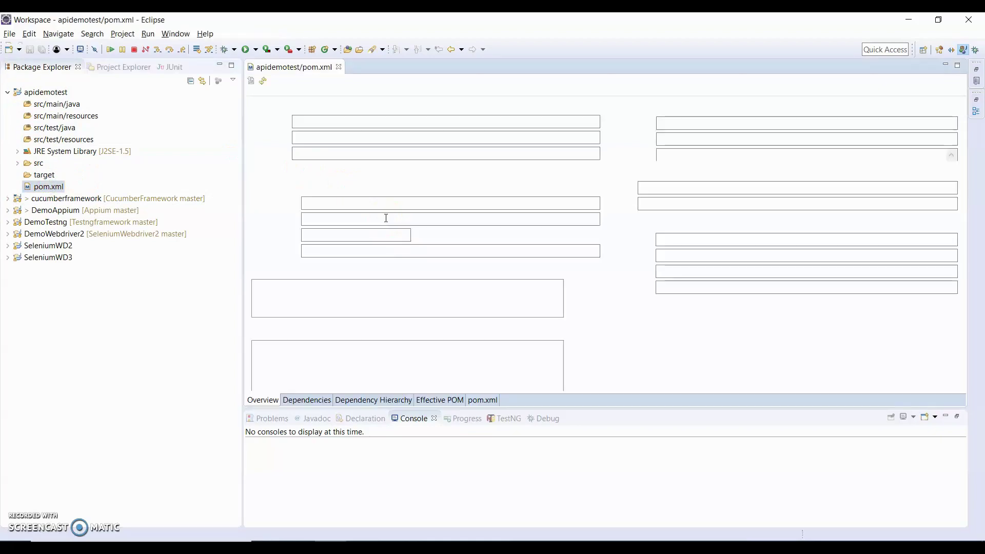
pyautogui.click(479, 401)
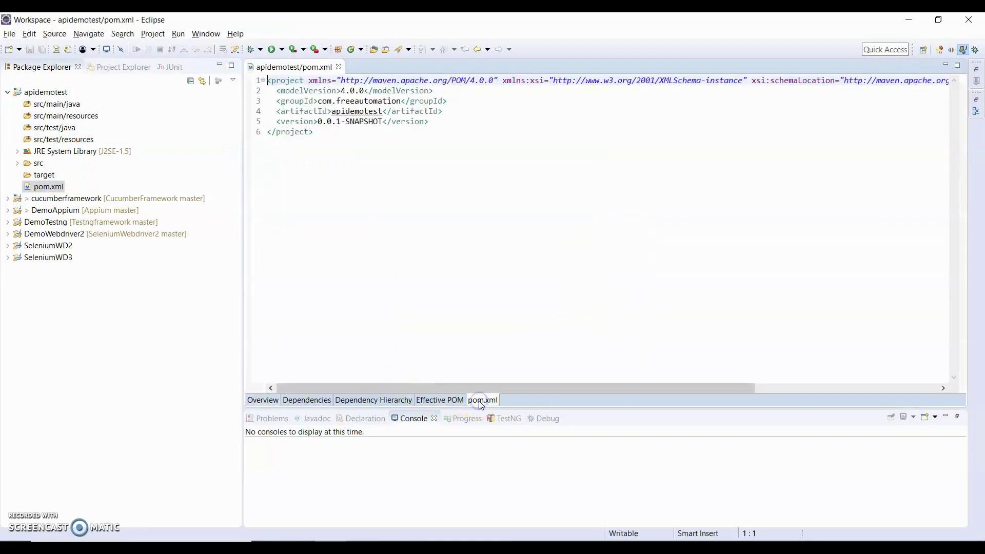
pyautogui.click(453, 123)
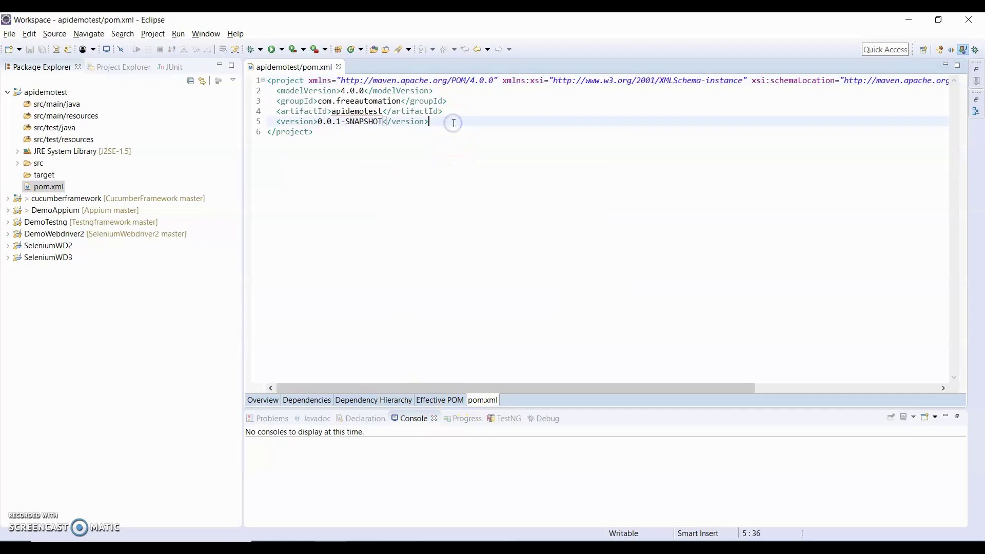
pyautogui.press('Return')
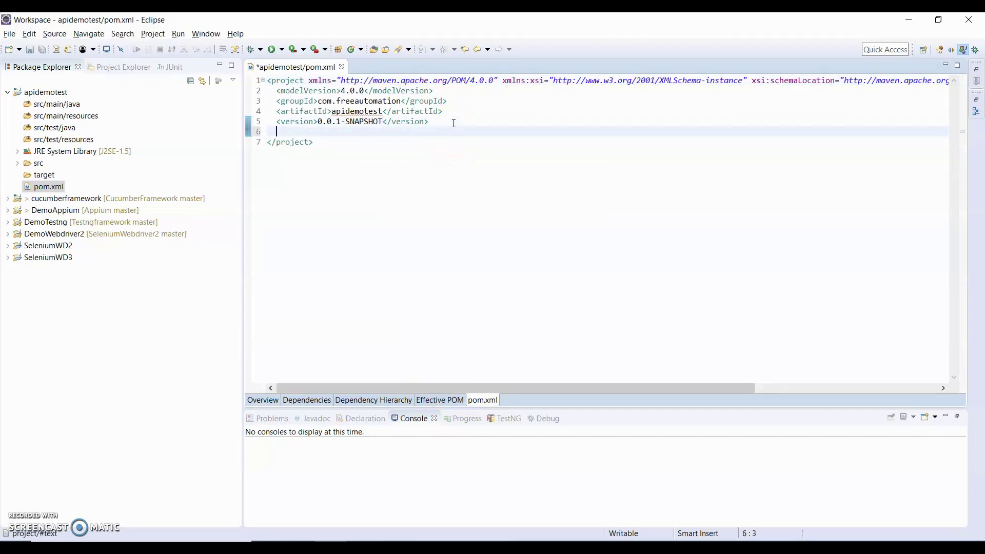
pyautogui.write('<de')
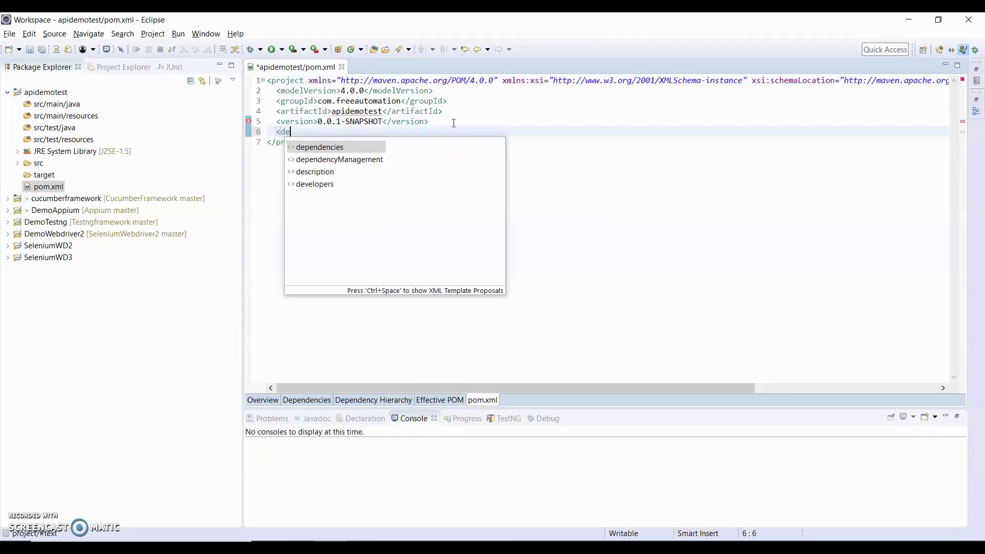
pyautogui.press('Return')
pyautogui.press('Return')
pyautogui.press('Return')
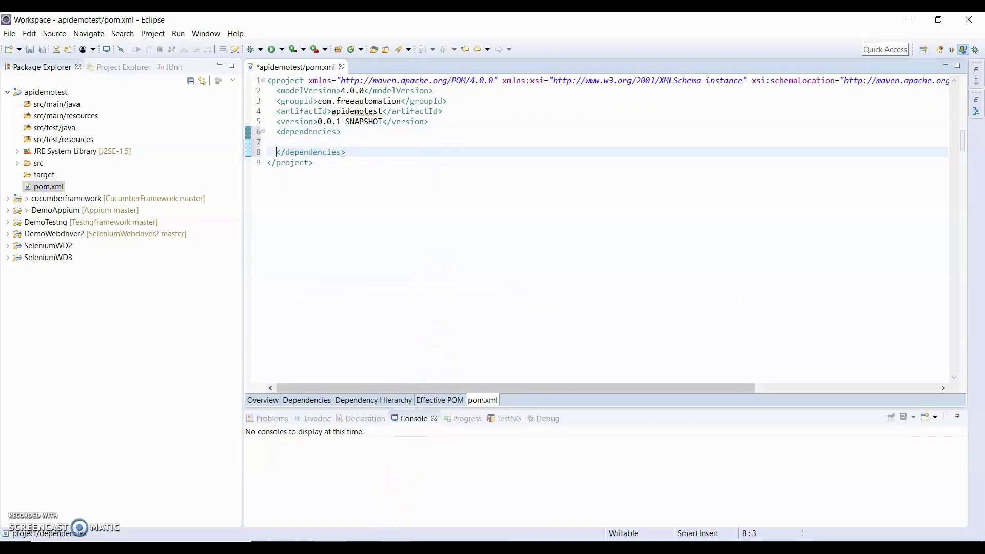
pyautogui.hotkey('alt', 'Tab')
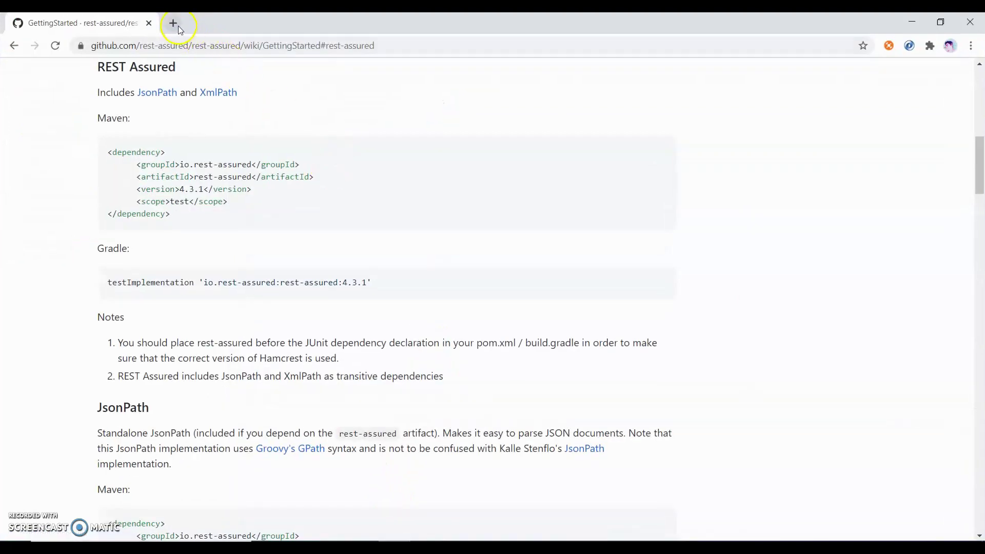
# Search Google for 'rest assured maven dependency' and copy the 4.3.1 snippet from mvnrepository
pyautogui.click(177, 26)
pyautogui.write('google.com')
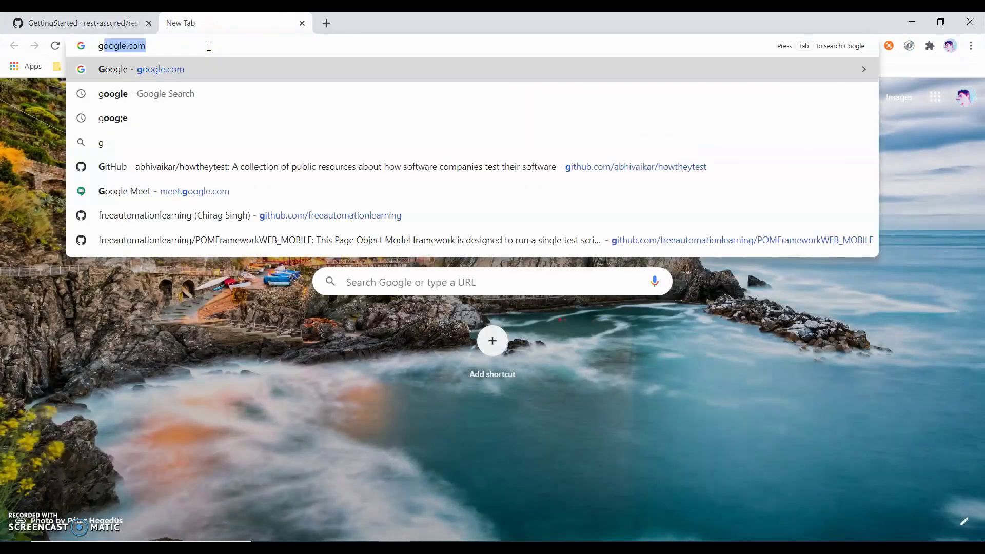
pyautogui.press('Return')
pyautogui.write('rest')
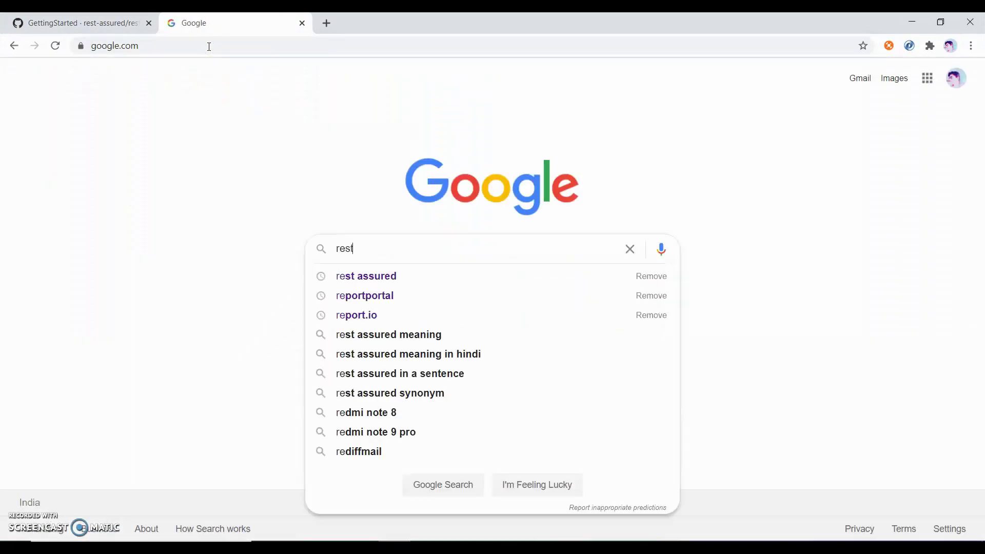
pyautogui.write(' assured')
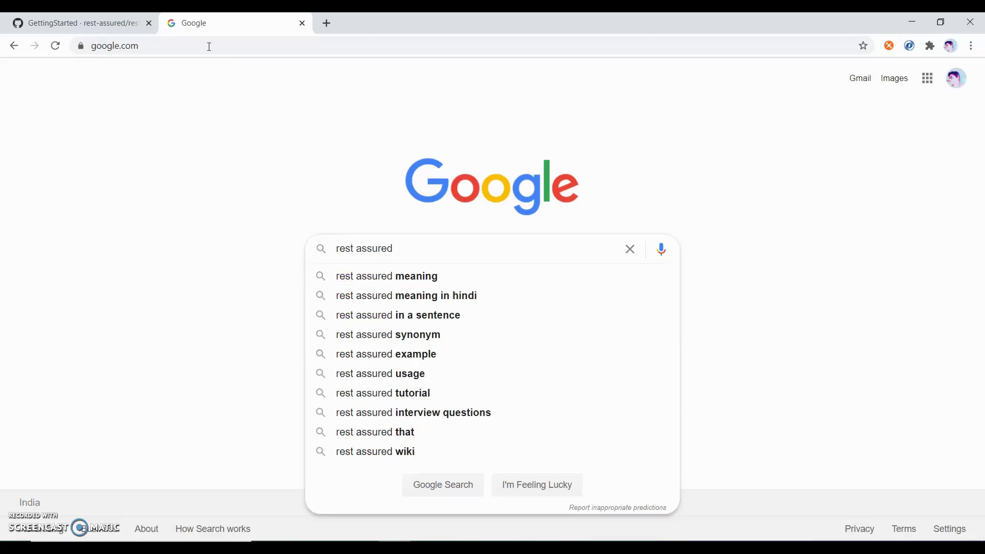
pyautogui.write(' maven dependency')
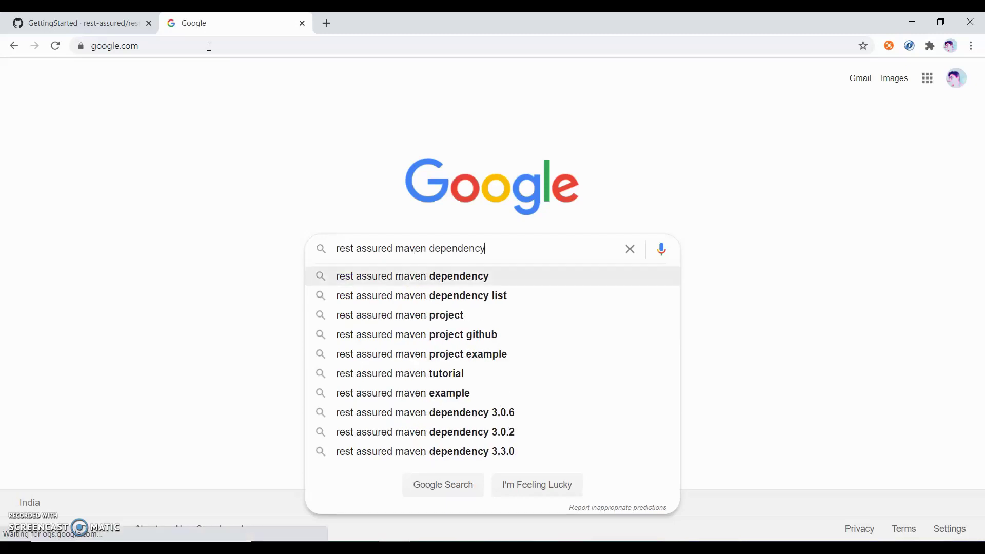
pyautogui.press('Return')
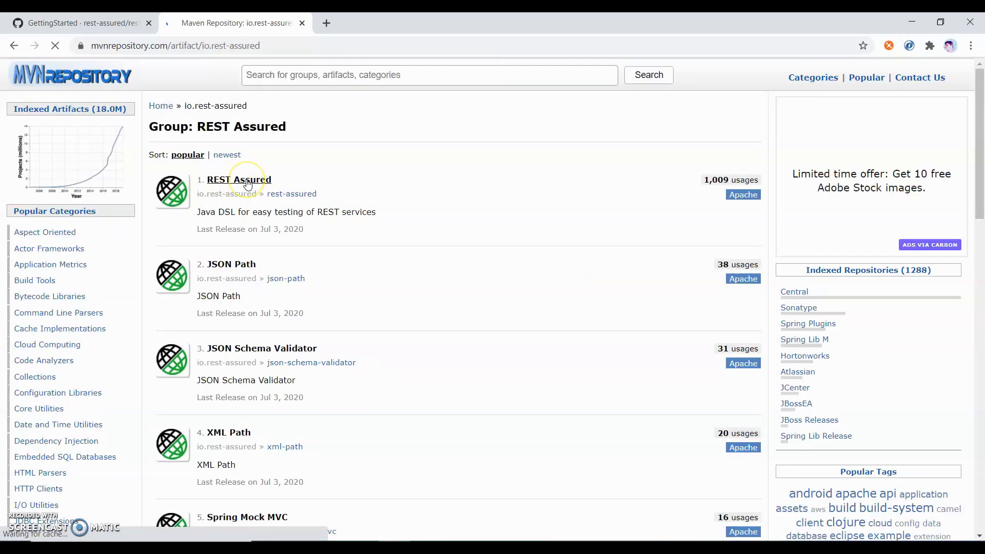
pyautogui.click(246, 183)
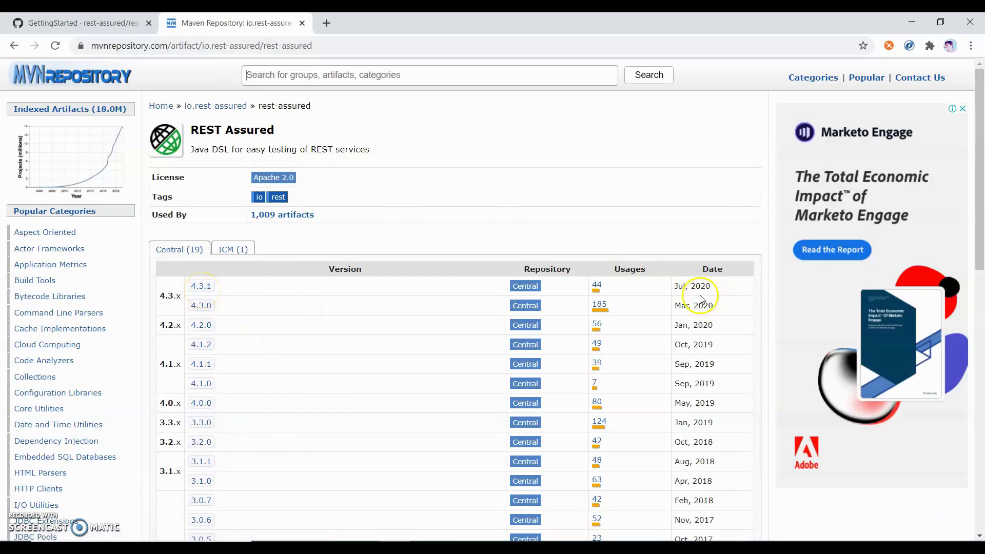
pyautogui.click(199, 287)
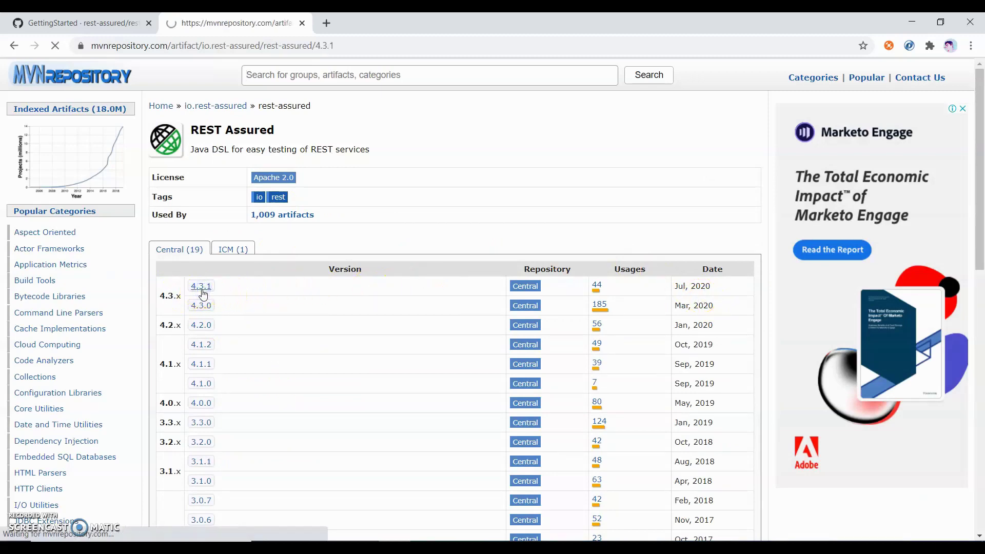
pyautogui.click(262, 358)
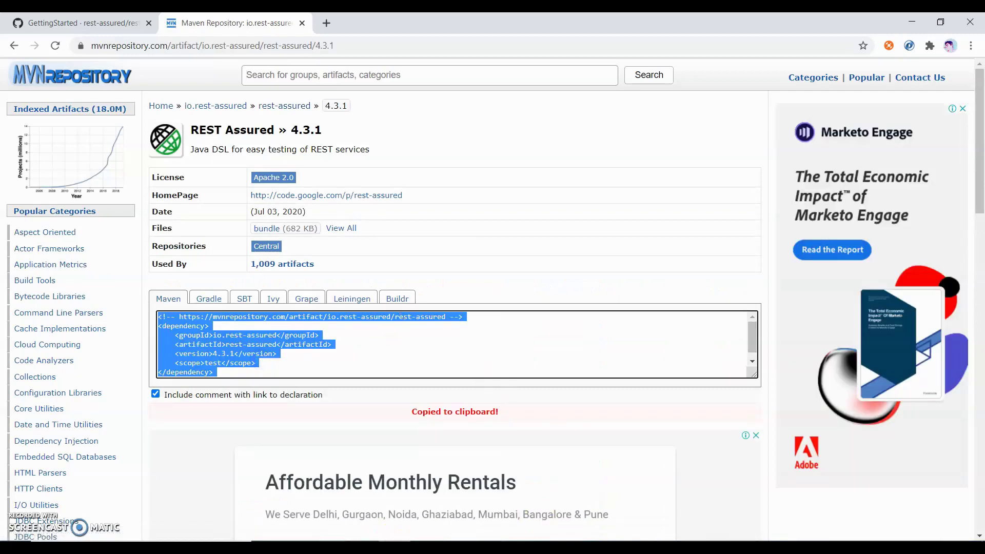
pyautogui.hotkey('alt', 'Tab')
# Paste the REST Assured 4.3.1 snippet into <dependencies>, reformat pom.xml, and save it
pyautogui.click(390, 186)
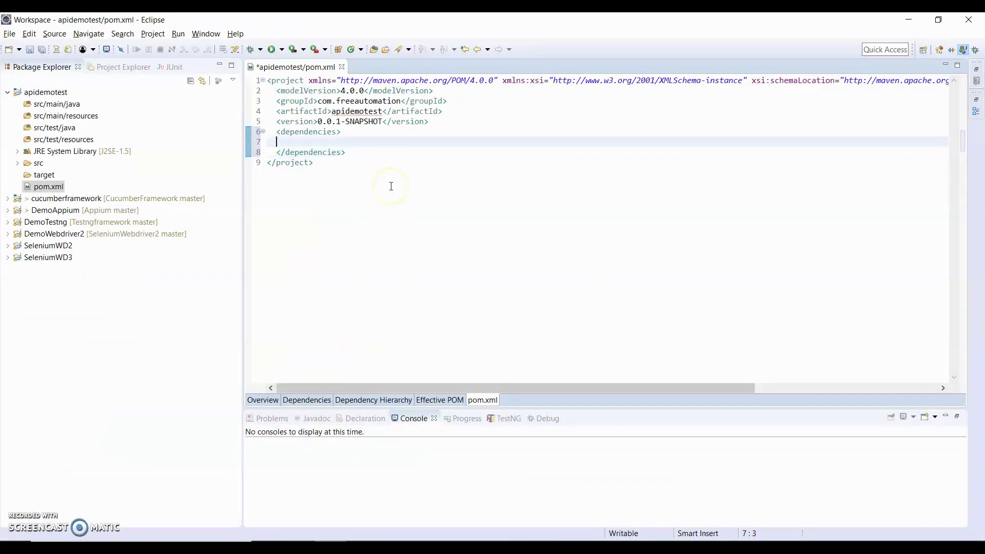
pyautogui.press('Return')
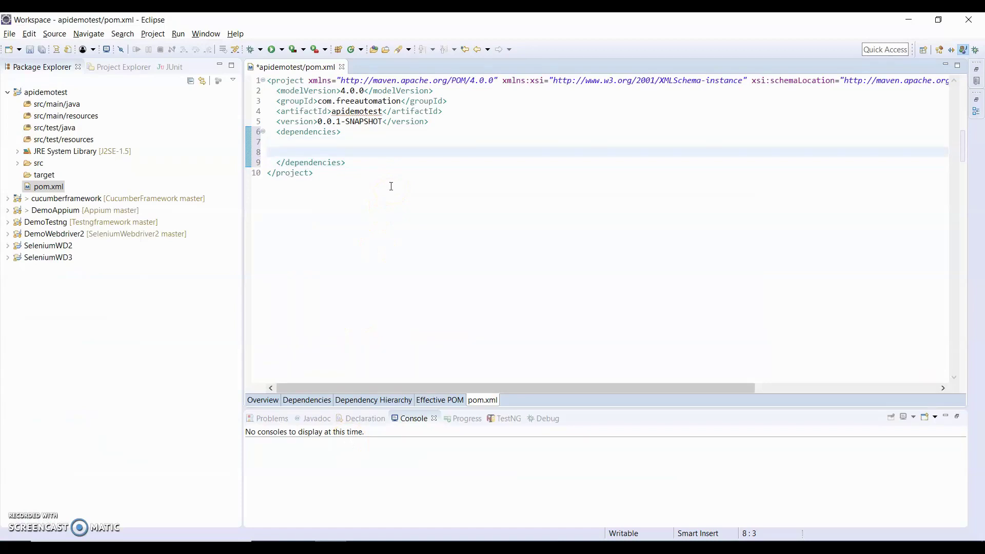
pyautogui.hotkey('ctrl', 'v')
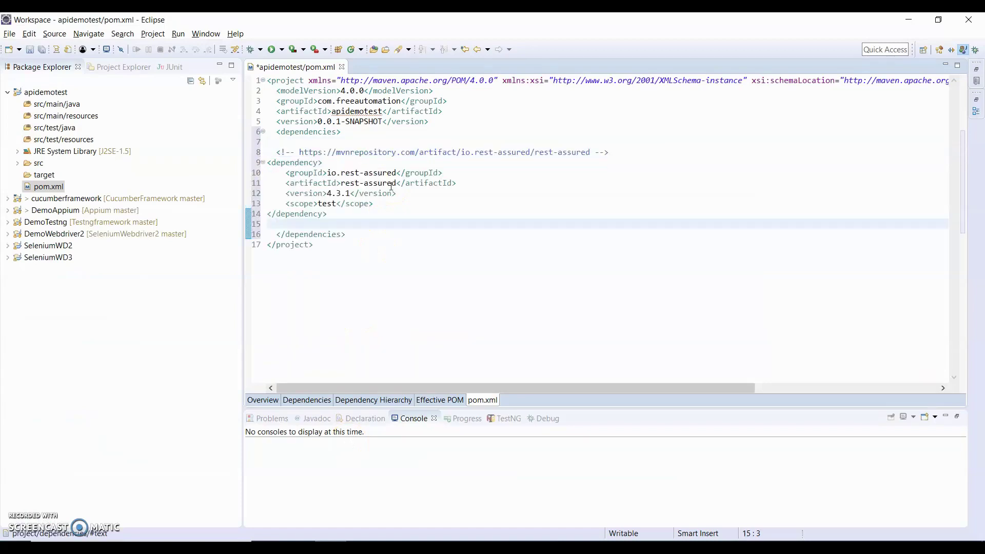
pyautogui.hotkey('ctrl', 'a')
pyautogui.hotkey('ctrl', 'shift', 'f')
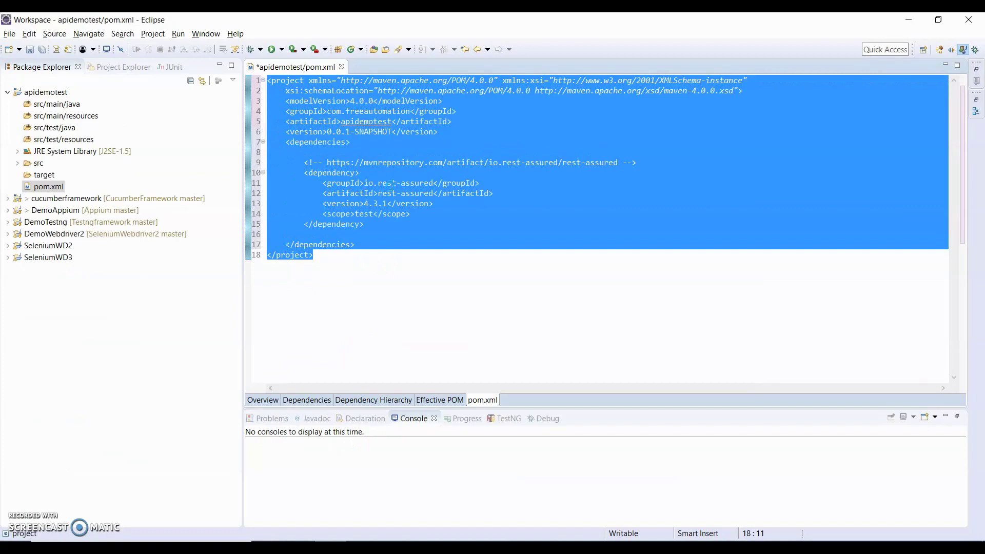
pyautogui.hotkey('ctrl', 's')
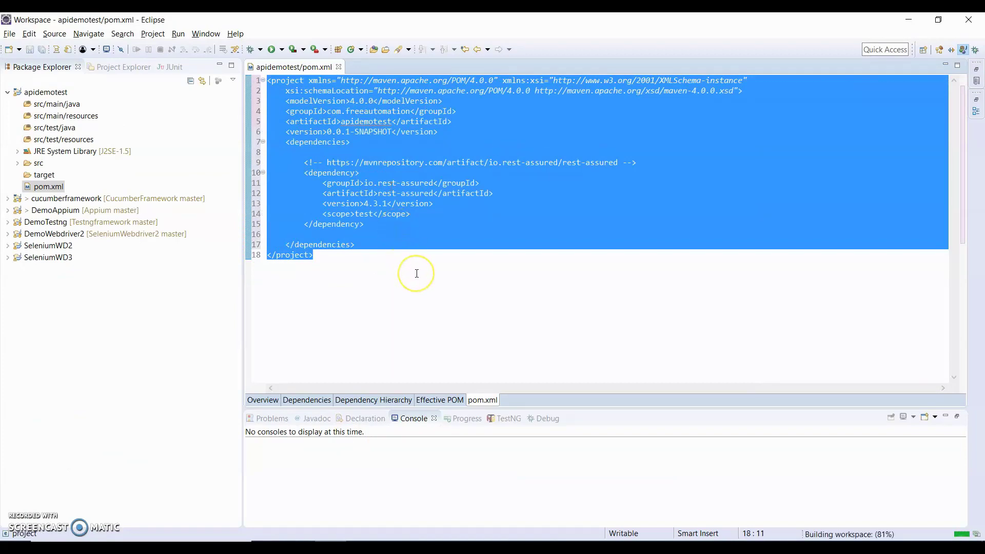
pyautogui.click(417, 274)
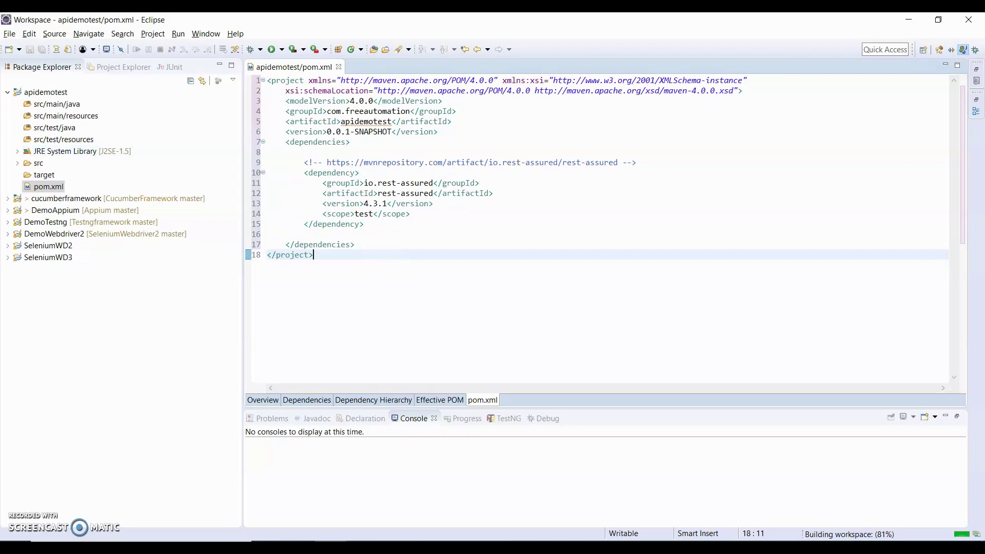
# Add a new package under src/test/java, extending the suggested name to apidemotest.base
pyautogui.click(68, 130)
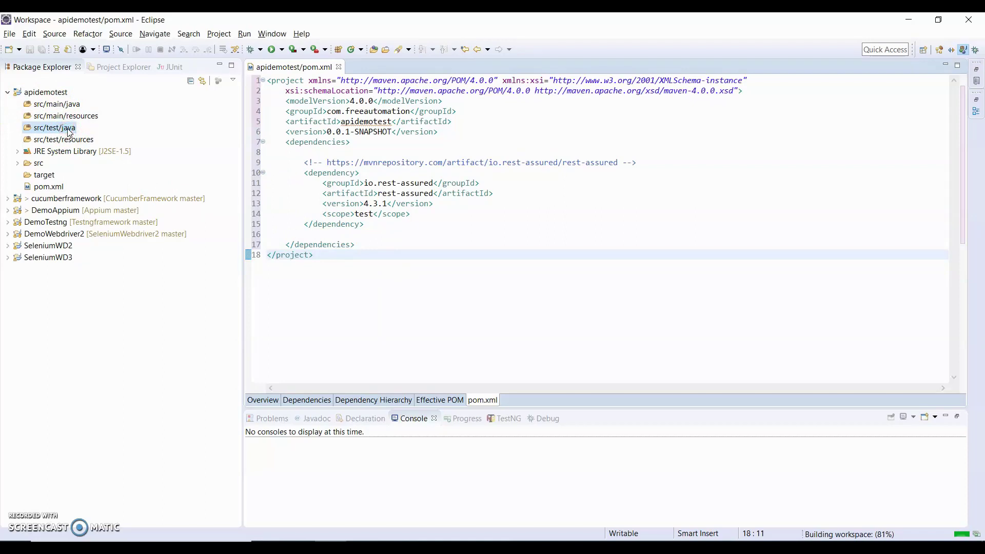
pyautogui.rightClick(68, 129)
pyautogui.moveTo(94, 136)
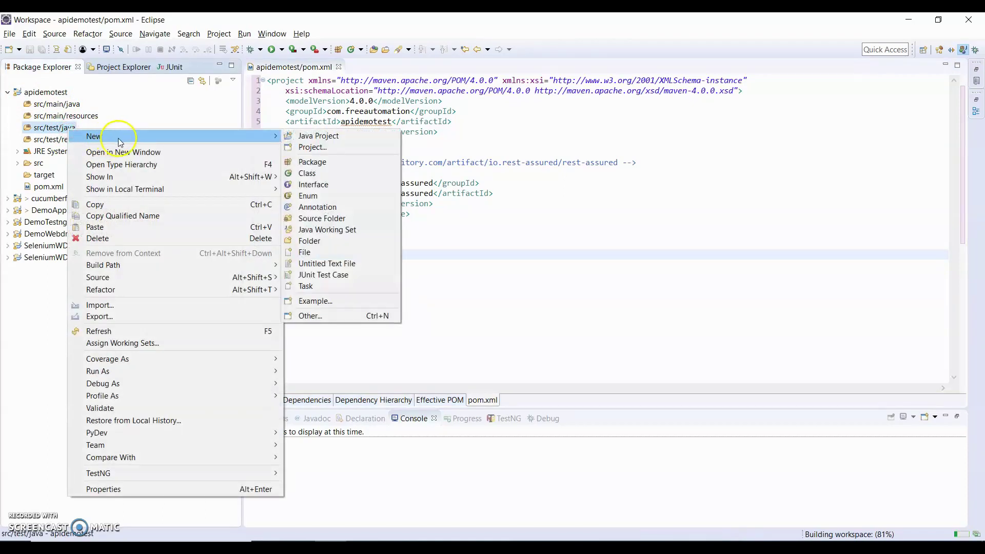
pyautogui.click(316, 163)
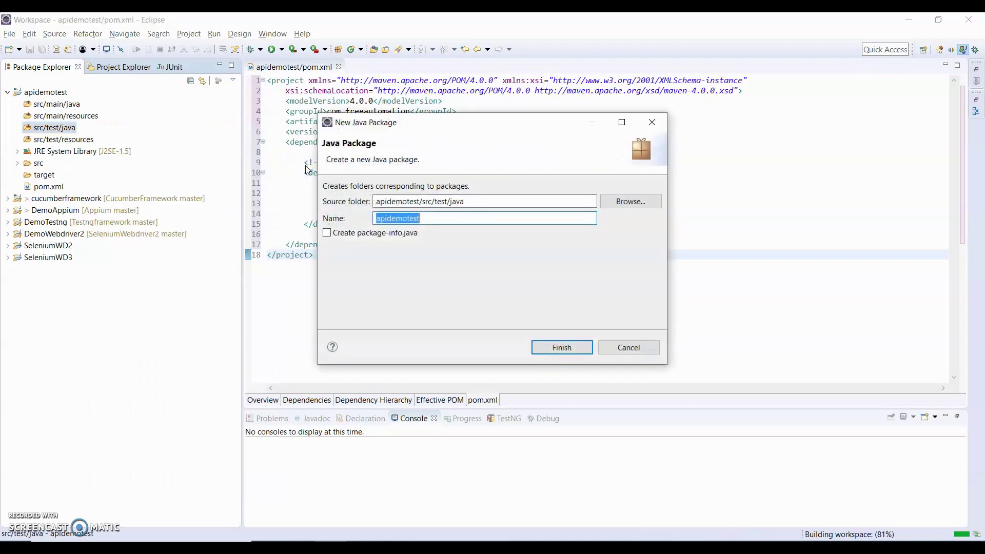
pyautogui.press('End')
pyautogui.write('.base')
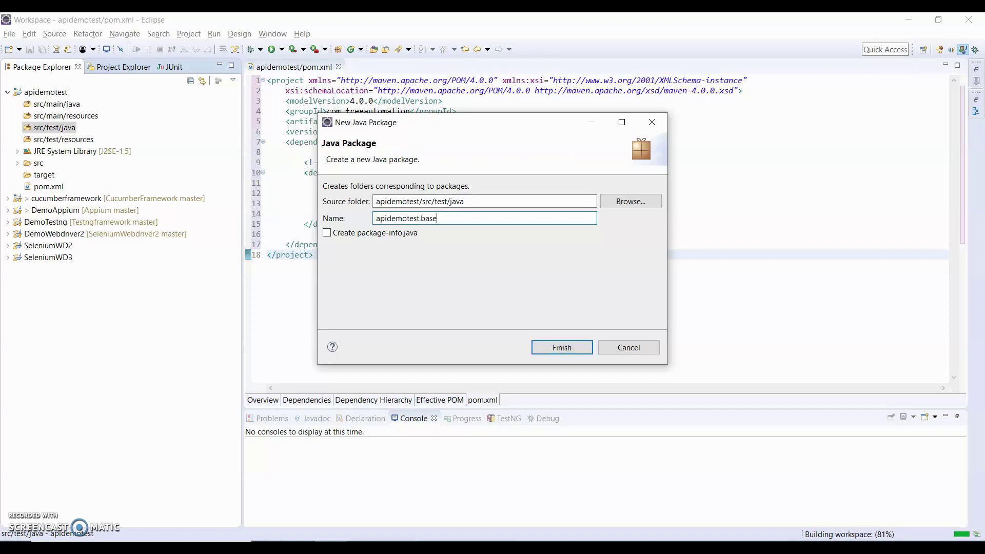
pyautogui.click(552, 351)
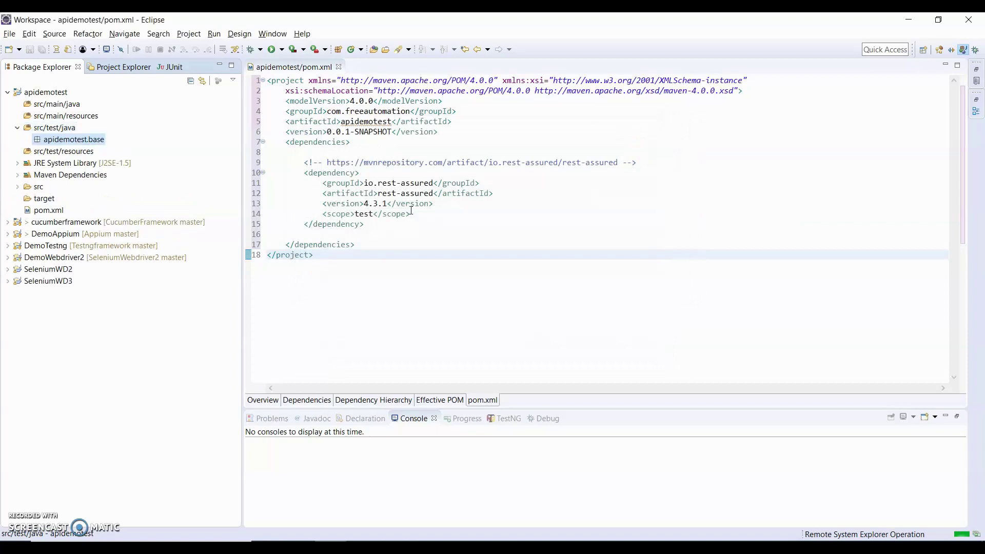
# Add class DemoAPITest to apidemotest.base with a public static void main stub
pyautogui.click(93, 140)
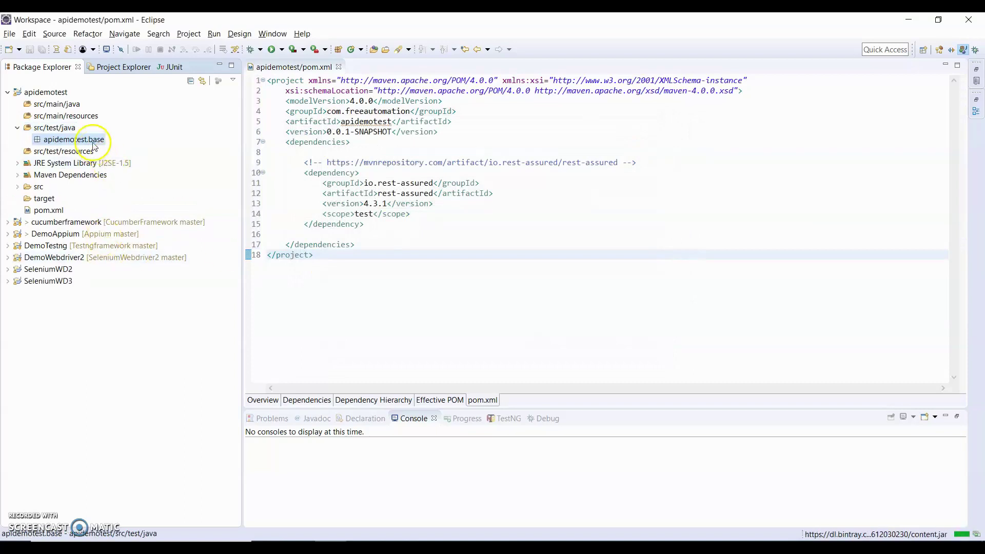
pyautogui.rightClick(90, 140)
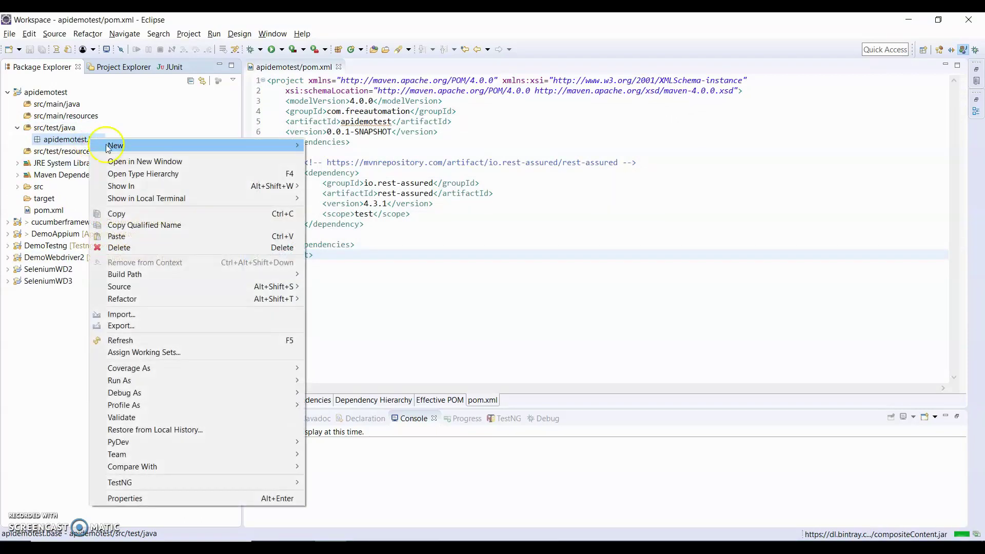
pyautogui.moveTo(115, 146)
pyautogui.click(343, 185)
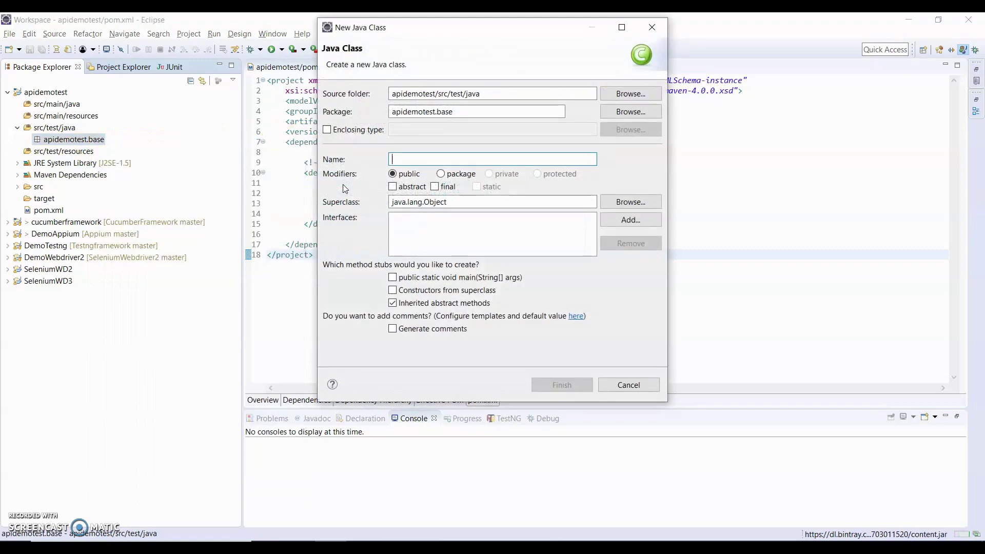
pyautogui.write('De')
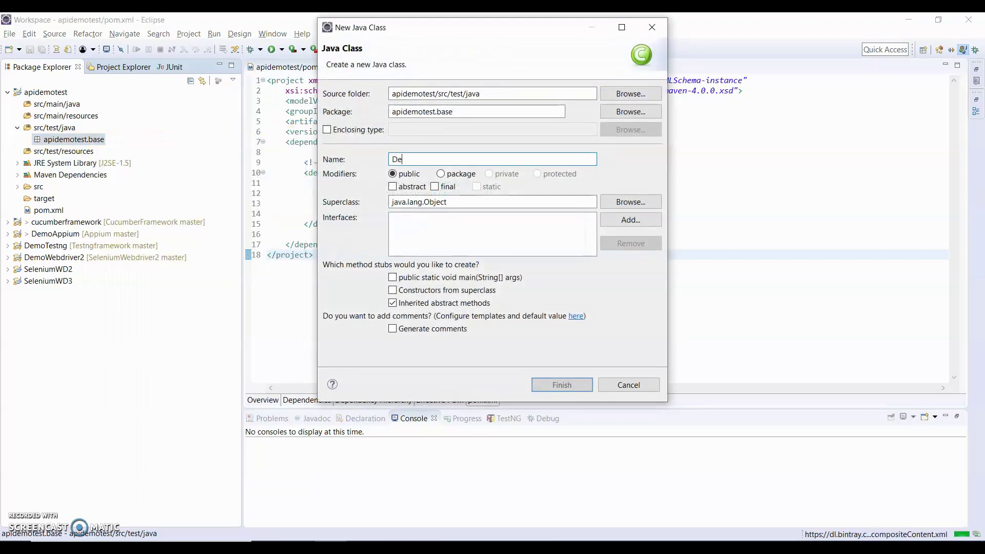
pyautogui.write('moAPITest')
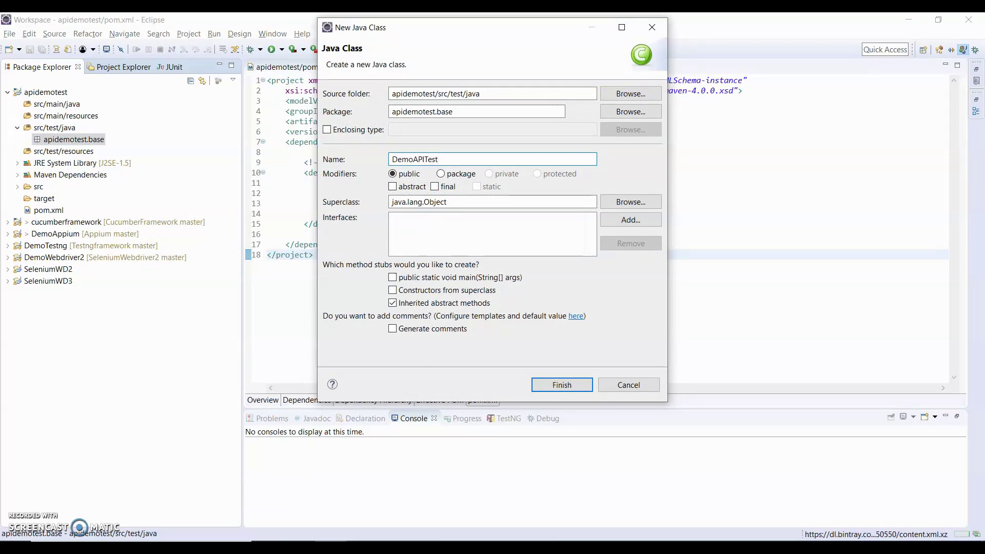
pyautogui.click(393, 278)
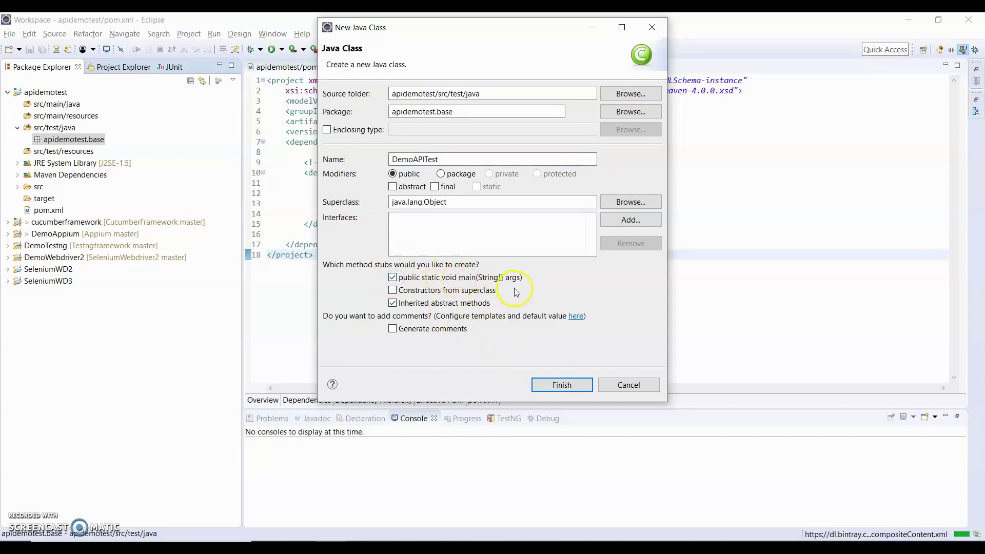
pyautogui.click(563, 385)
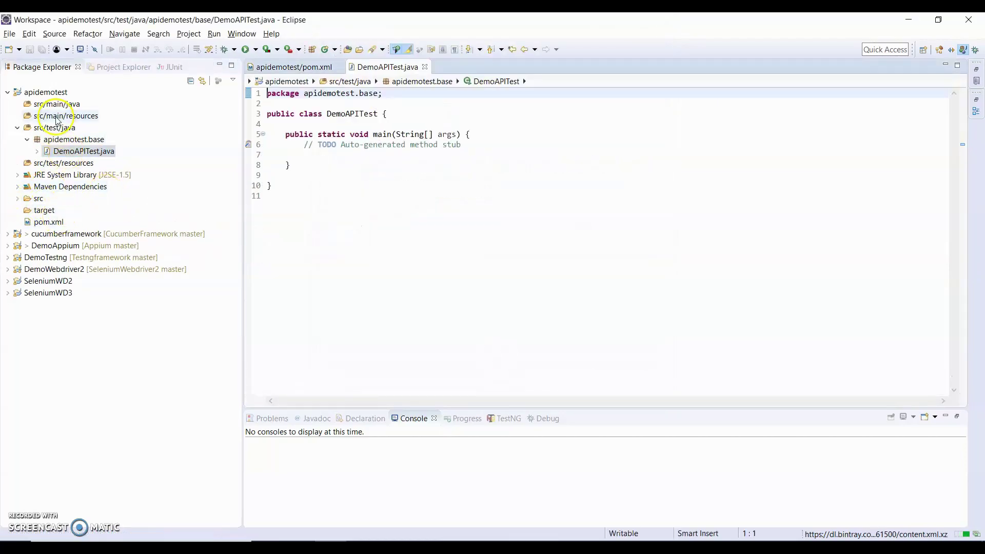
# In the build path settings, change the JRE System Library to the workspace default jre1.8.0_121
pyautogui.rightClick(46, 92)
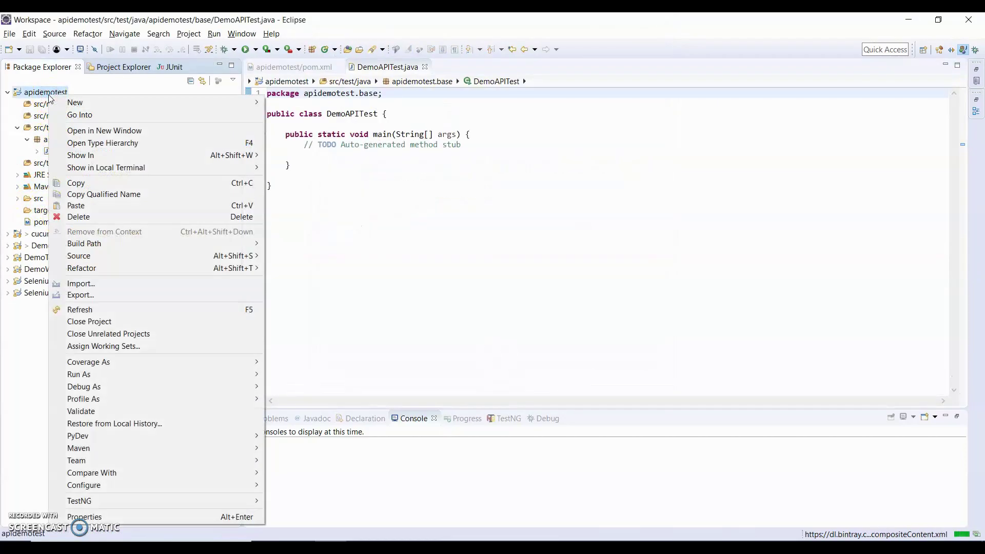
pyautogui.moveTo(84, 244)
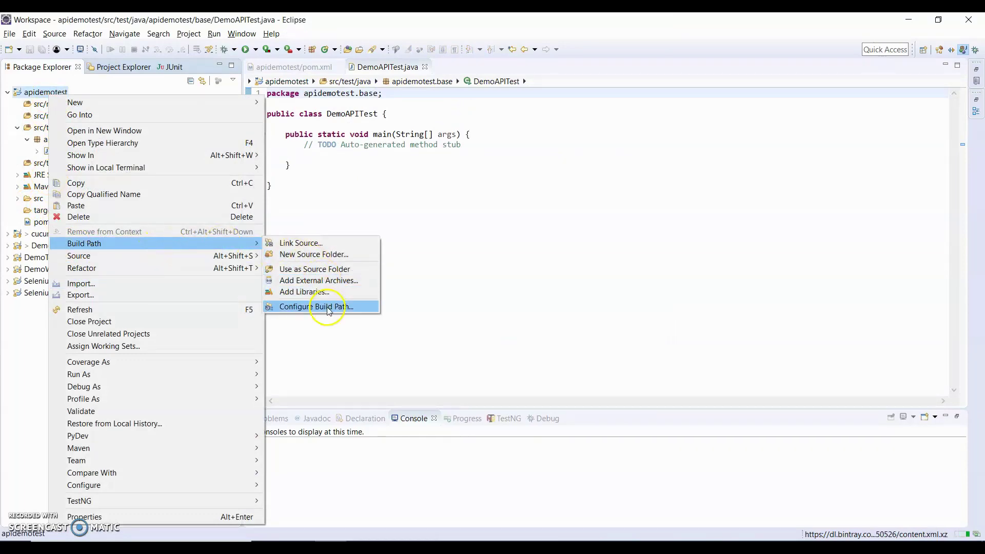
pyautogui.click(327, 307)
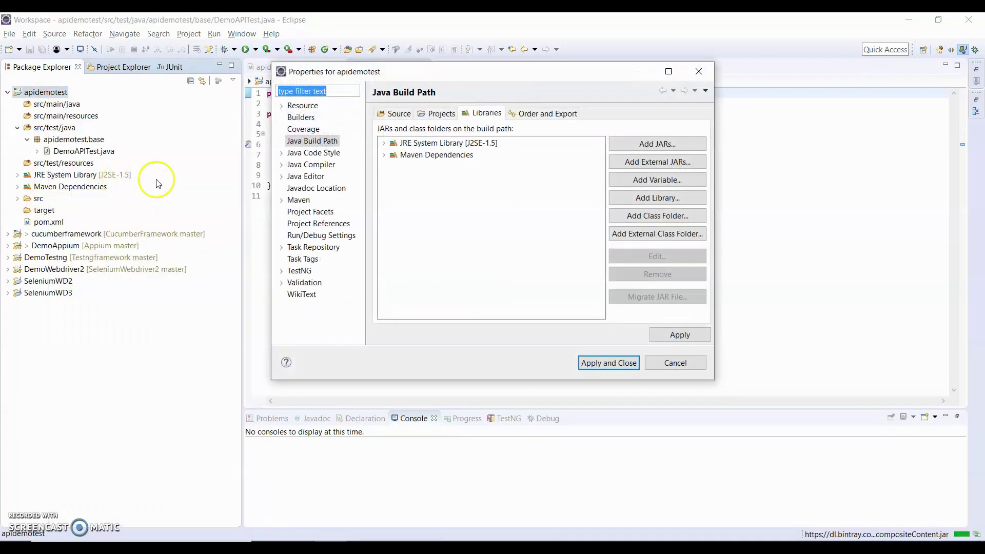
pyautogui.click(435, 143)
pyautogui.click(656, 257)
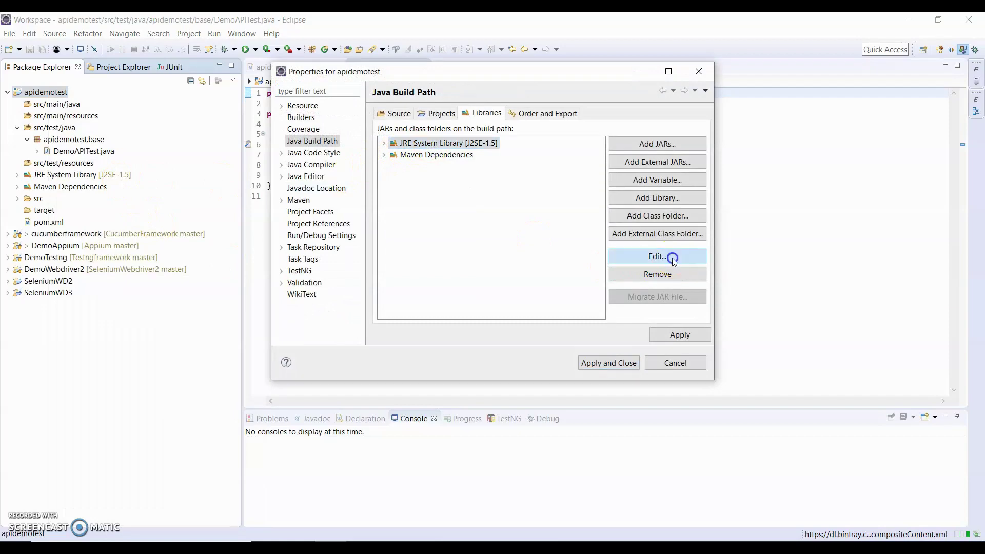
pyautogui.click(333, 143)
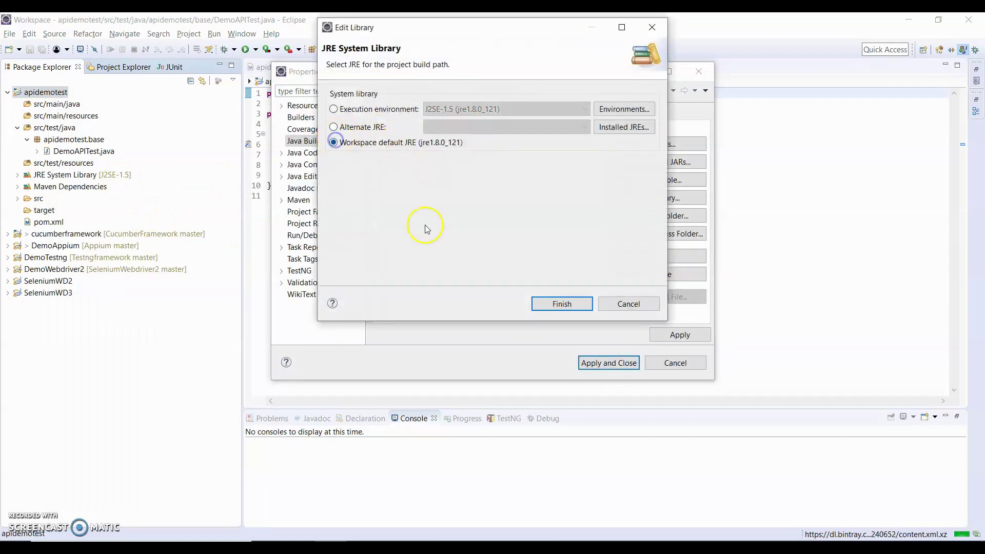
pyautogui.click(562, 303)
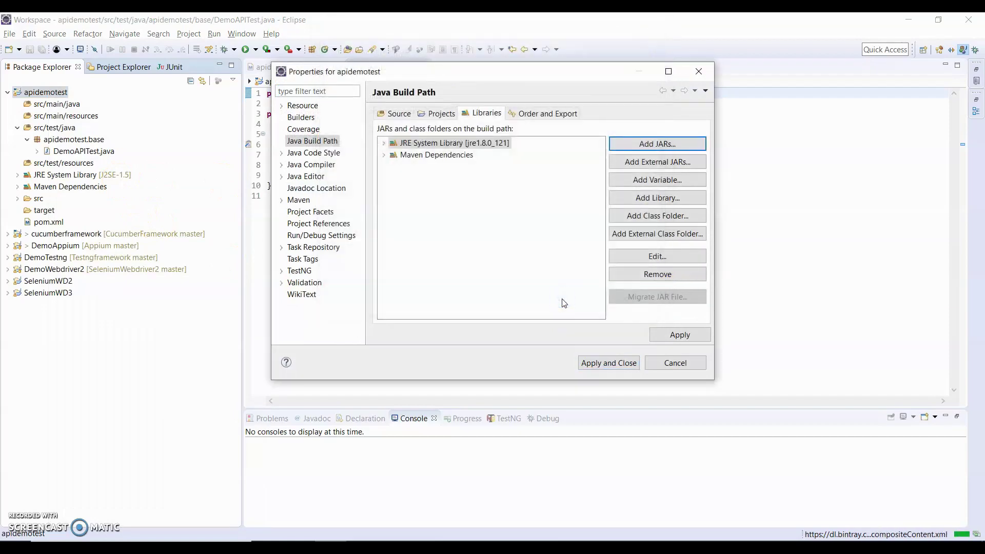
pyautogui.click(608, 363)
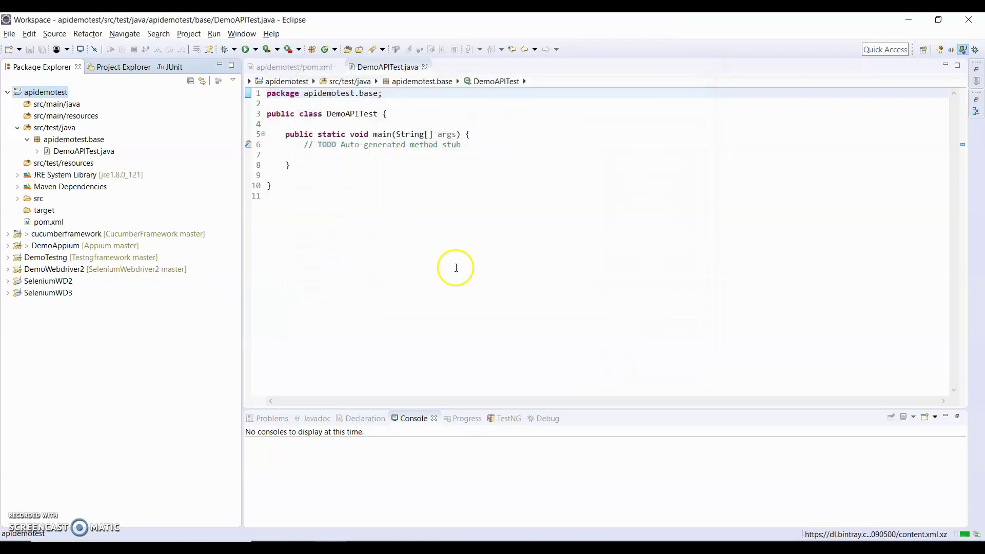
# Add a blank line inside the DemoAPITest class and save the file
pyautogui.click(417, 125)
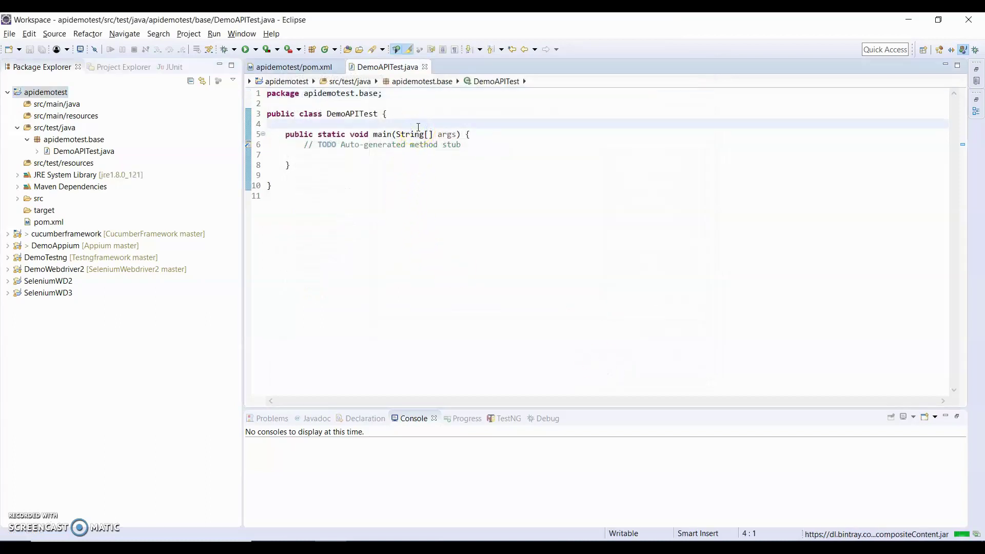
pyautogui.press('Return')
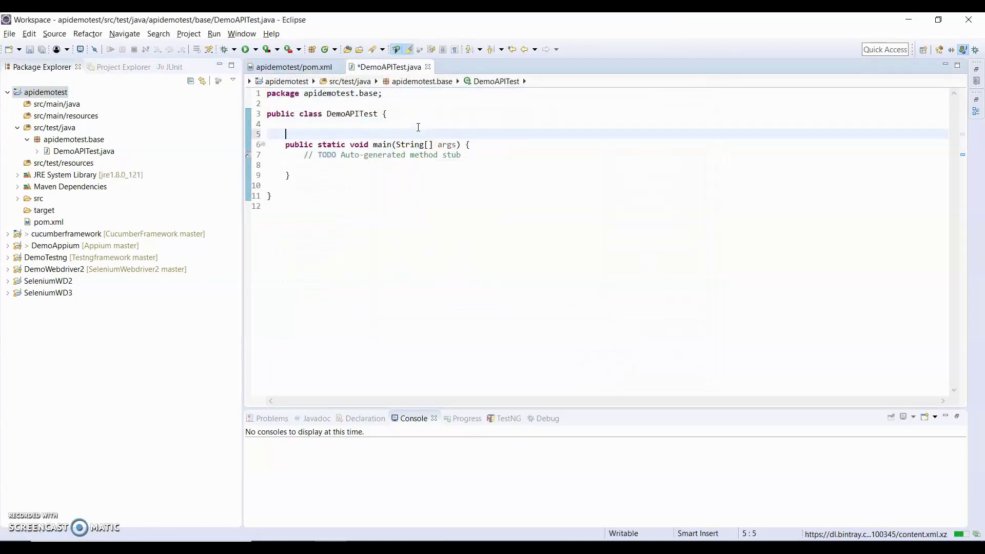
pyautogui.hotkey('ctrl', 's')
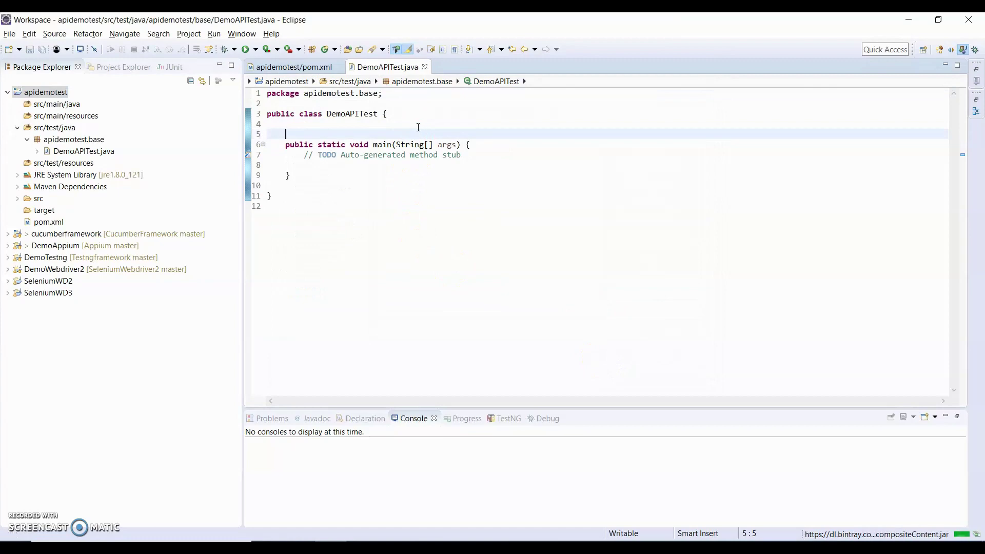
# Begin main with RestAssured via autocomplete, importing io.restassured.RestAssured
pyautogui.press('Down')
pyautogui.press('Down')
pyautogui.press('End')
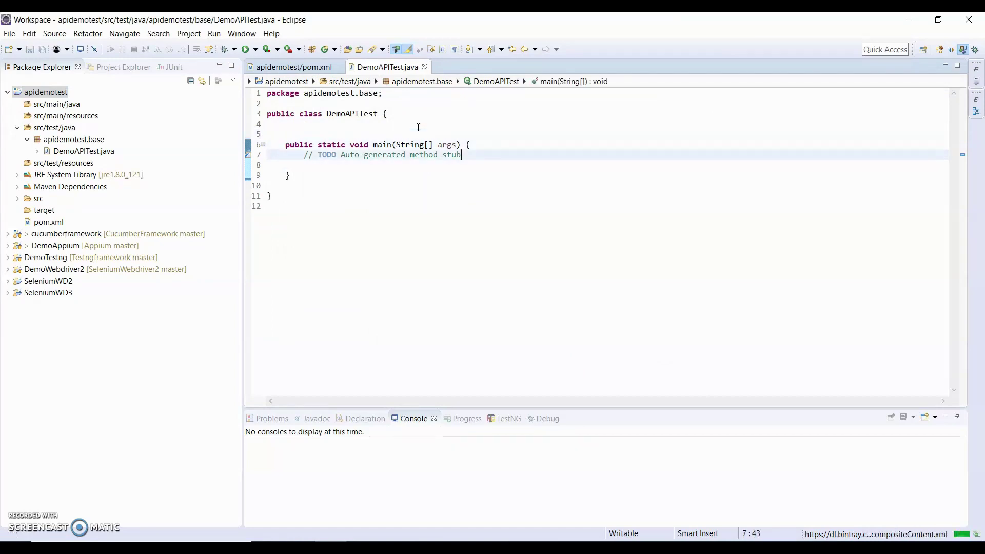
pyautogui.press('Return')
pyautogui.write('R')
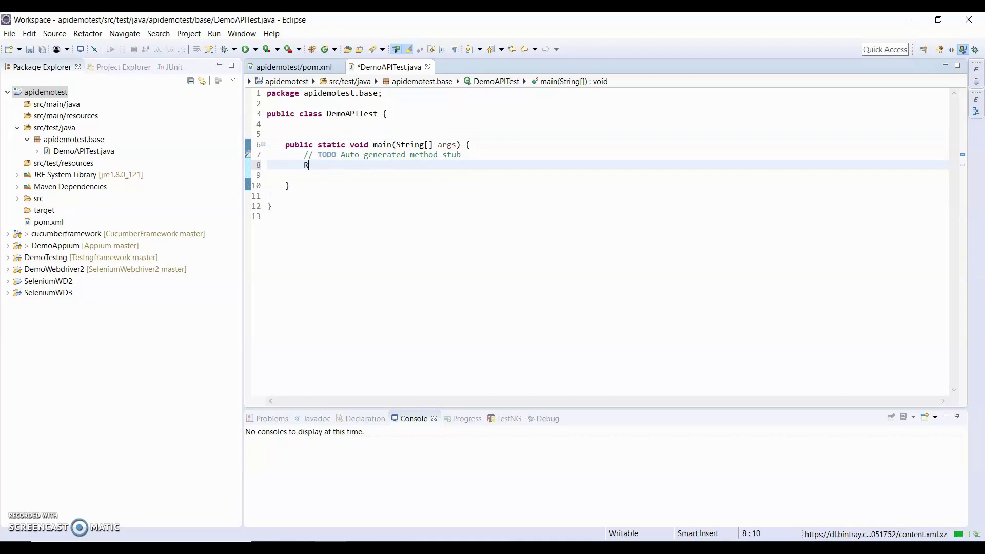
pyautogui.write('est')
pyautogui.write('As')
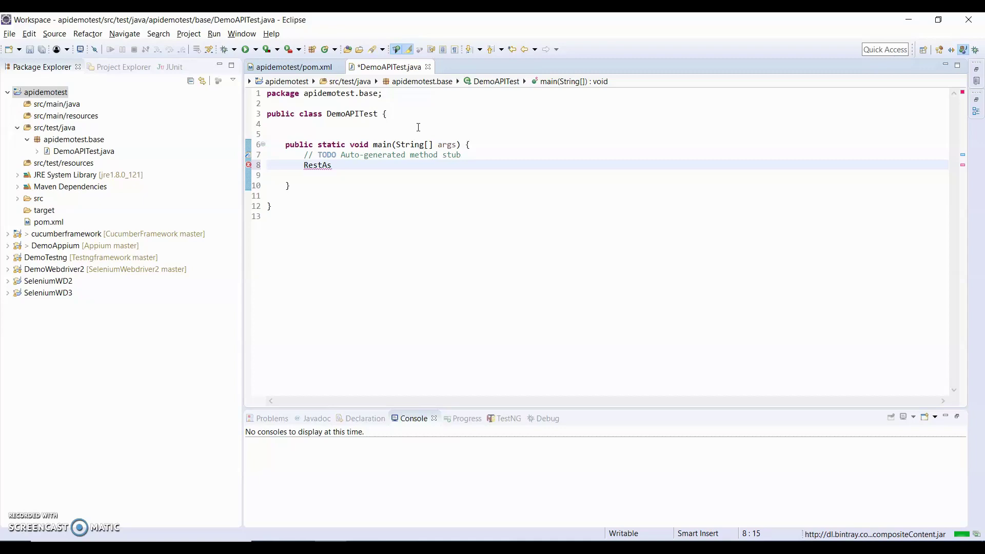
pyautogui.hotkey('ctrl', 'space')
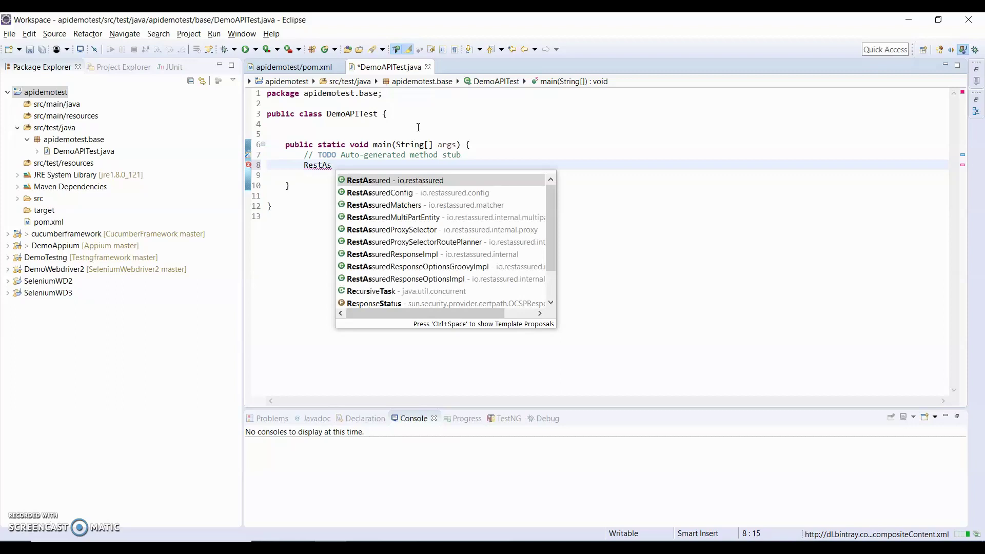
pyautogui.press('Return')
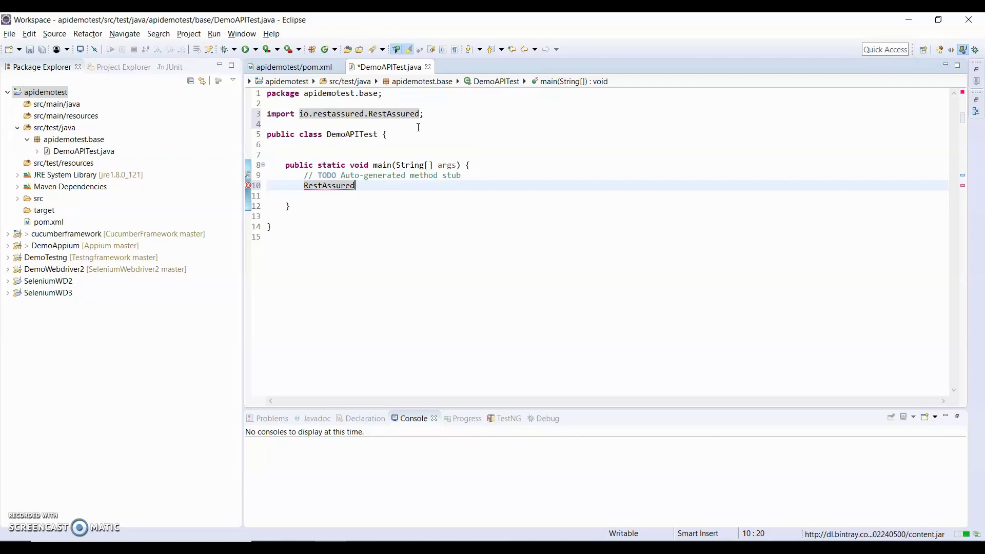
# Check the Static imports section of REST Assured's GettingStarted wiki, then return to Eclipse
pyautogui.click(394, 539)
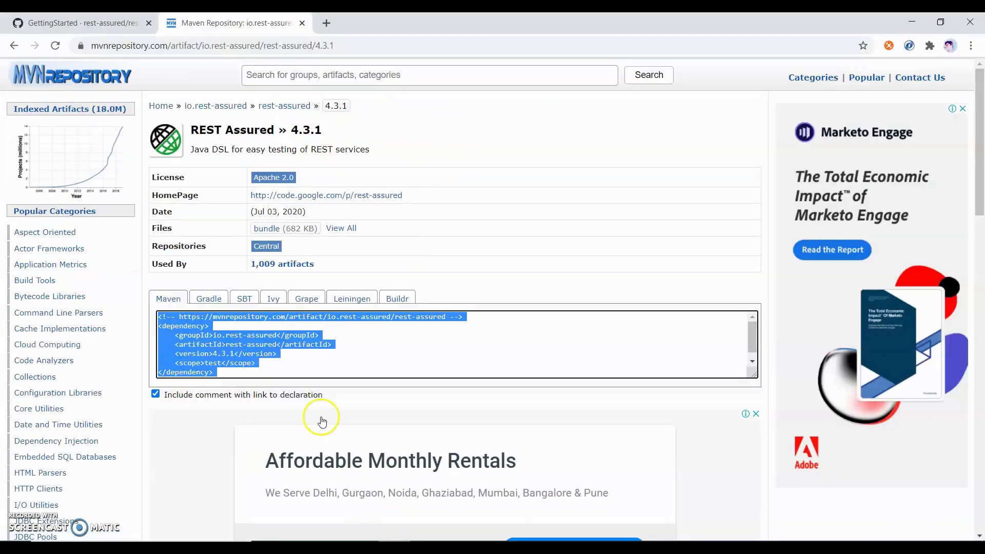
pyautogui.click(51, 23)
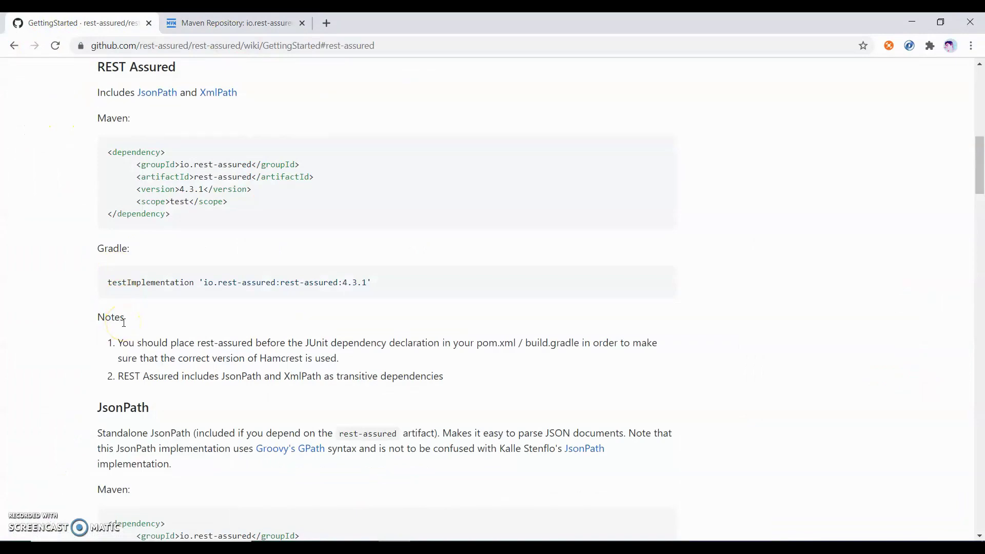
pyautogui.scroll(5, 123, 322)
pyautogui.scroll(5, 123, 322)
pyautogui.scroll(5, 123, 322)
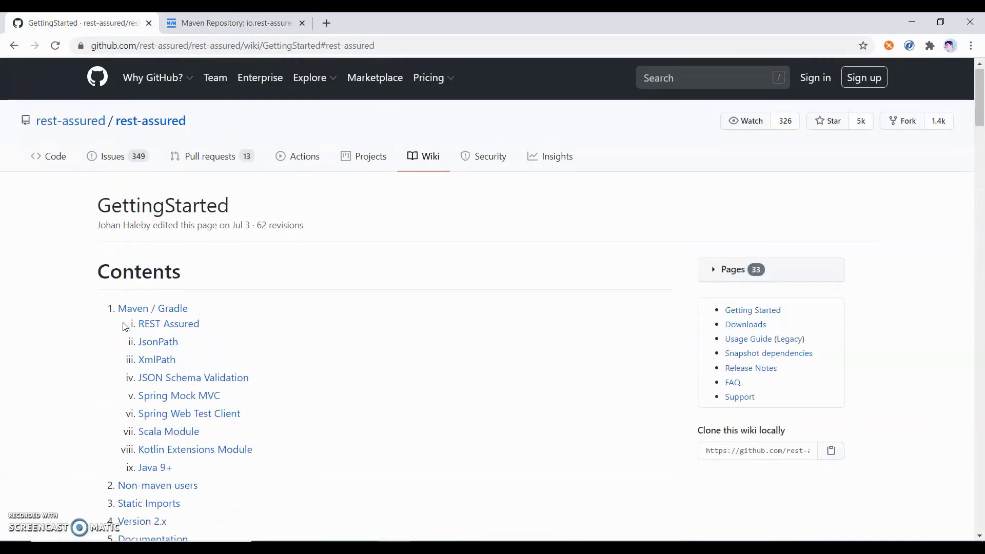
pyautogui.scroll(-2, 123, 326)
pyautogui.scroll(-2, 124, 325)
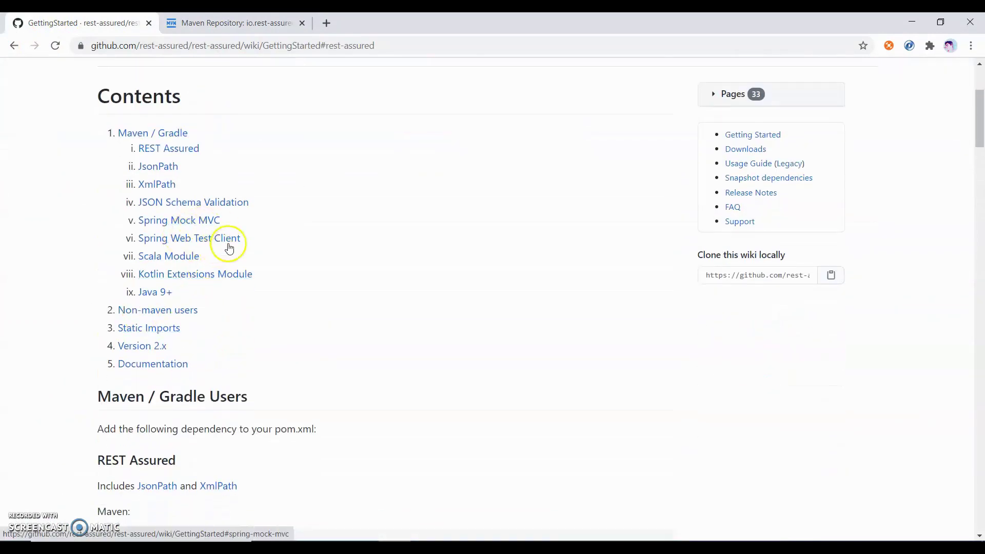
pyautogui.click(148, 327)
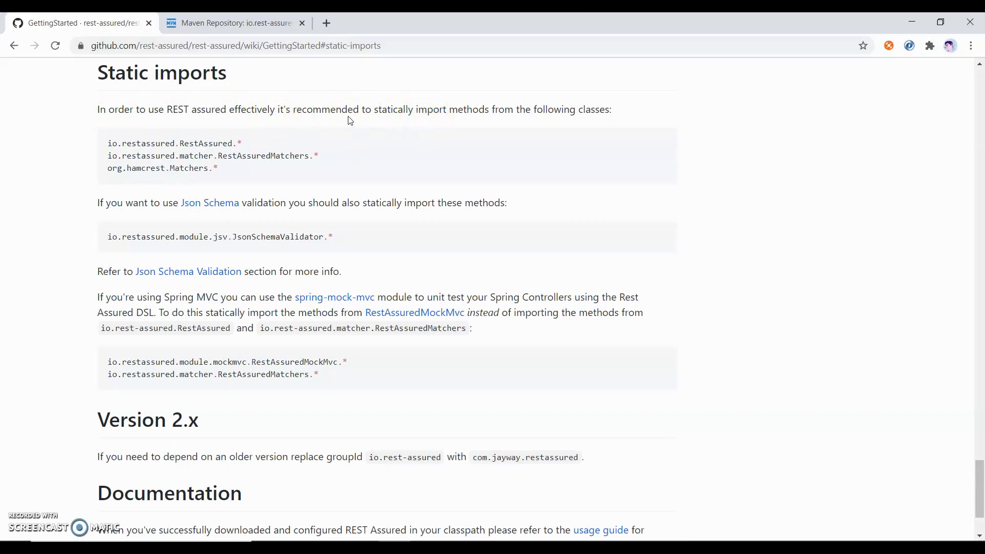
pyautogui.hotkey('alt', 'Tab')
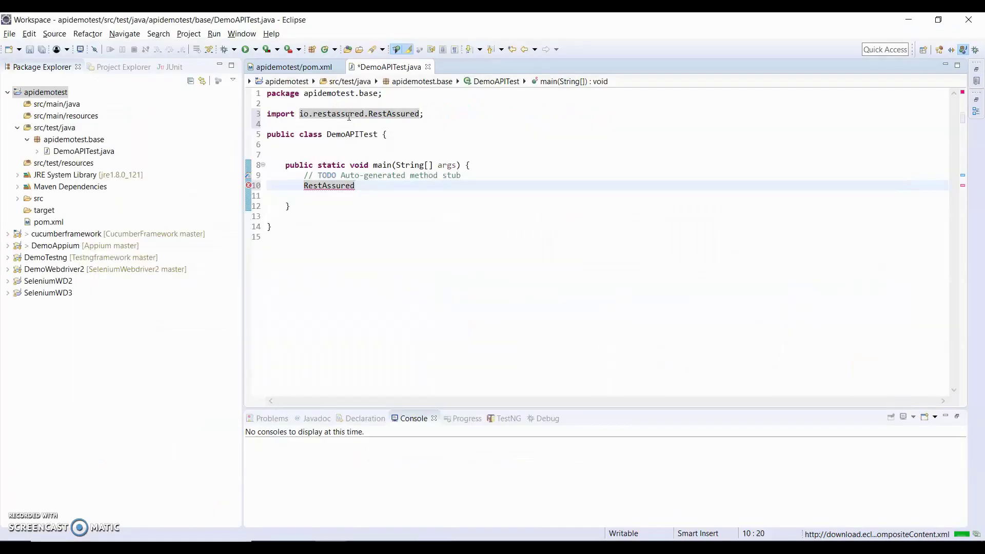
# Edit the RestAssured import on line 3 and delete the RestAssured word on line 10
pyautogui.click(311, 144)
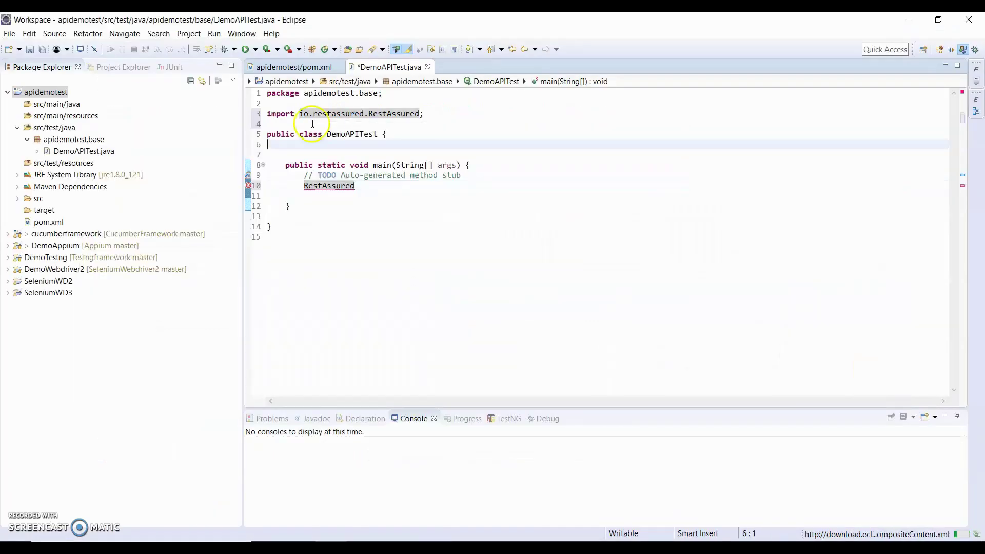
pyautogui.click(299, 113)
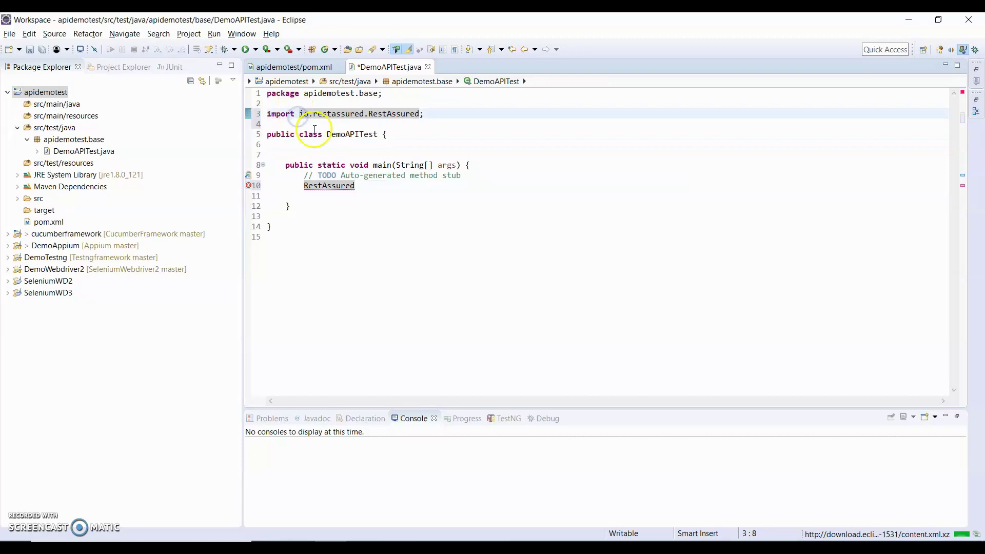
pyautogui.write('static')
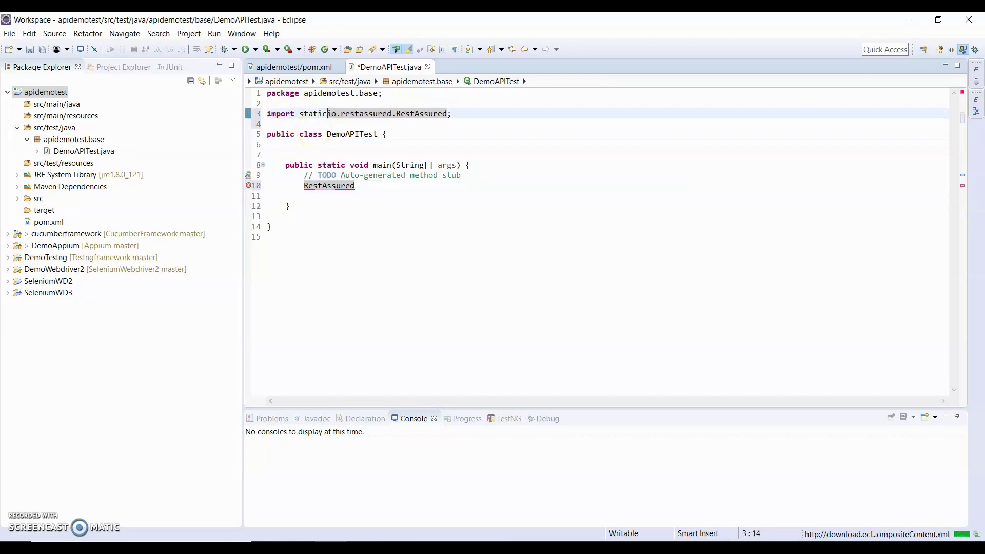
pyautogui.hotkey('ctrl', 'Right')
pyautogui.hotkey('ctrl', 'Right')
pyautogui.hotkey('ctrl', 'Right')
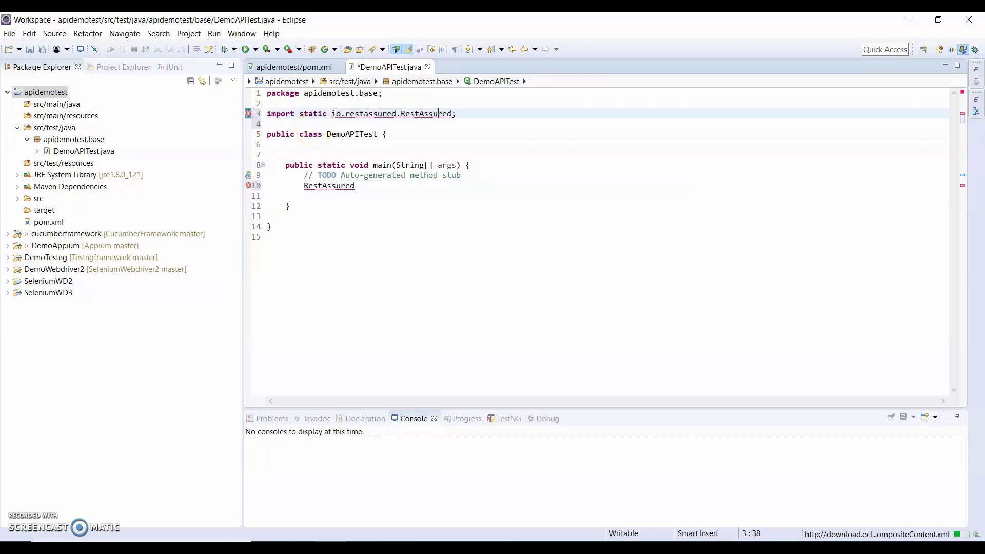
pyautogui.write('.*')
pyautogui.press('Down')
pyautogui.press('Down')
pyautogui.press('Down')
pyautogui.press('Down')
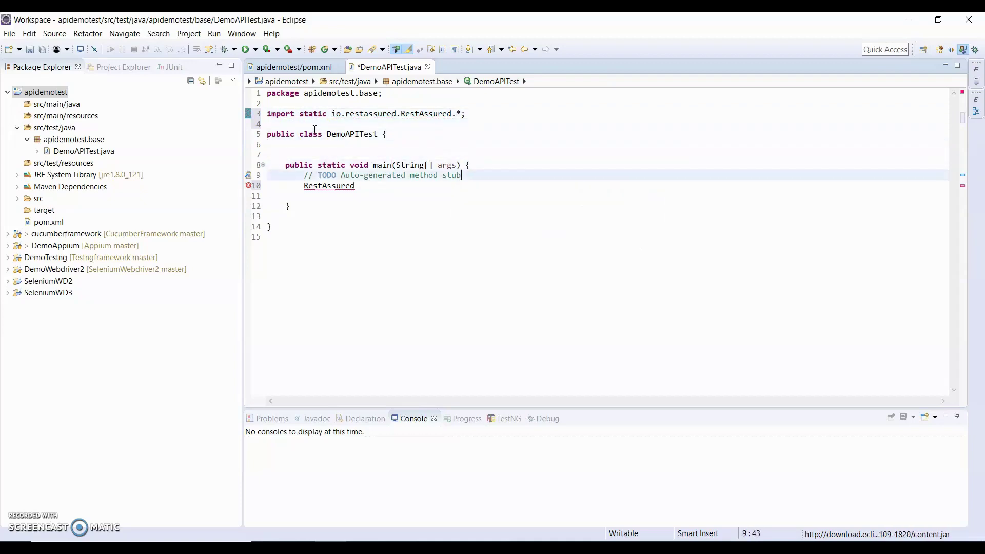
pyautogui.press('Down')
pyautogui.press('Down')
pyautogui.press('Down')
pyautogui.press('End')
pyautogui.hotkey('ctrl', 'shift', 'Left')
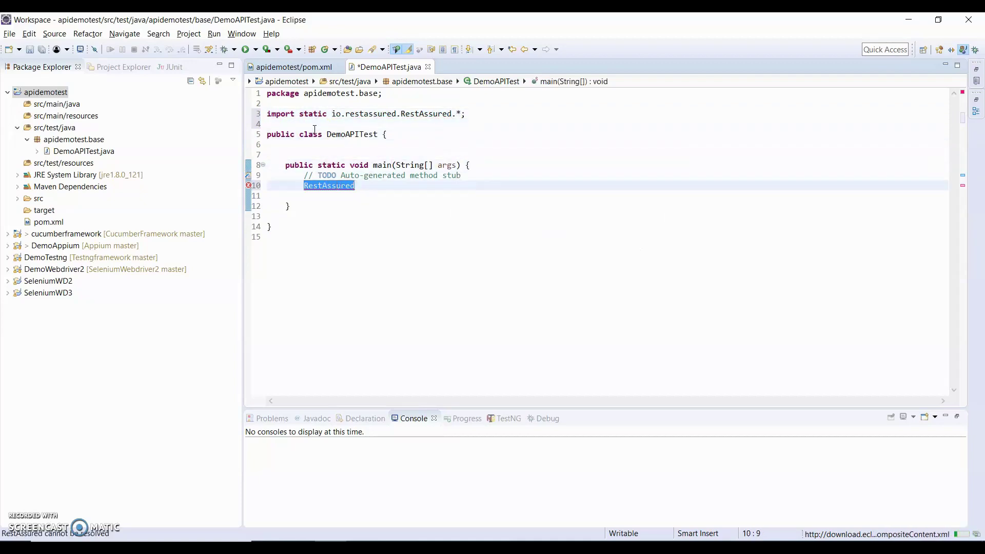
pyautogui.press('BackSpace')
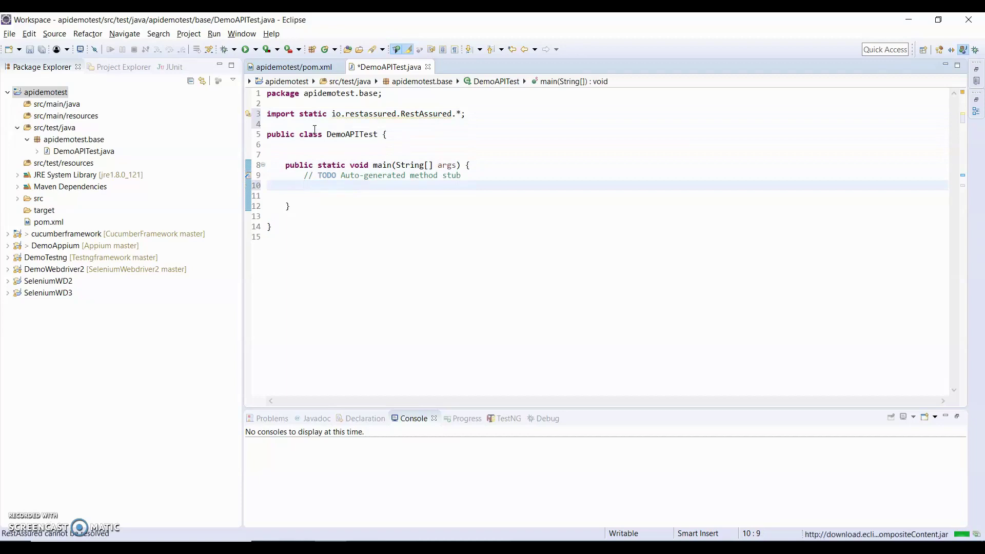
pyautogui.write('give')
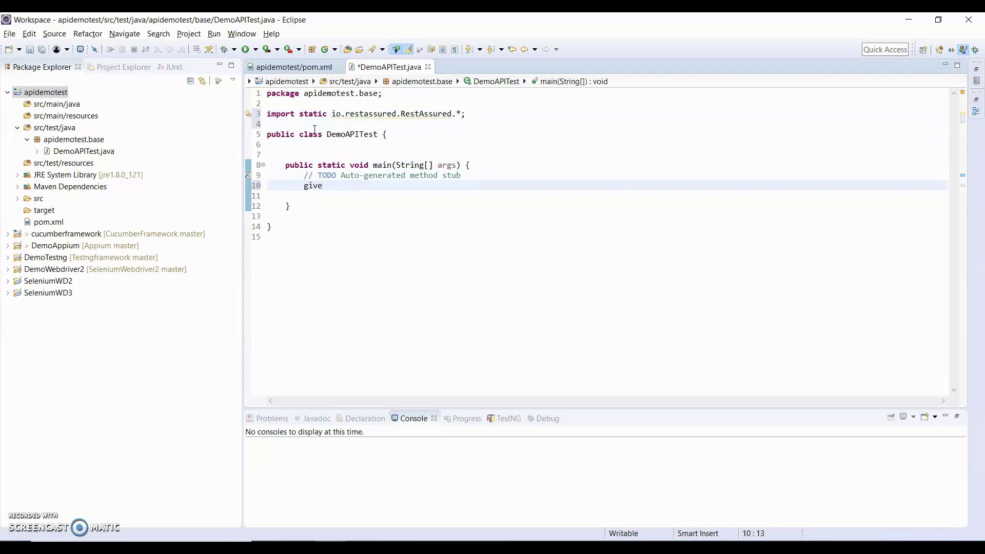
# Write given().accept(ContentType.JSON) with content assist, adding the ContentType import
pyautogui.hotkey('ctrl', 'space')
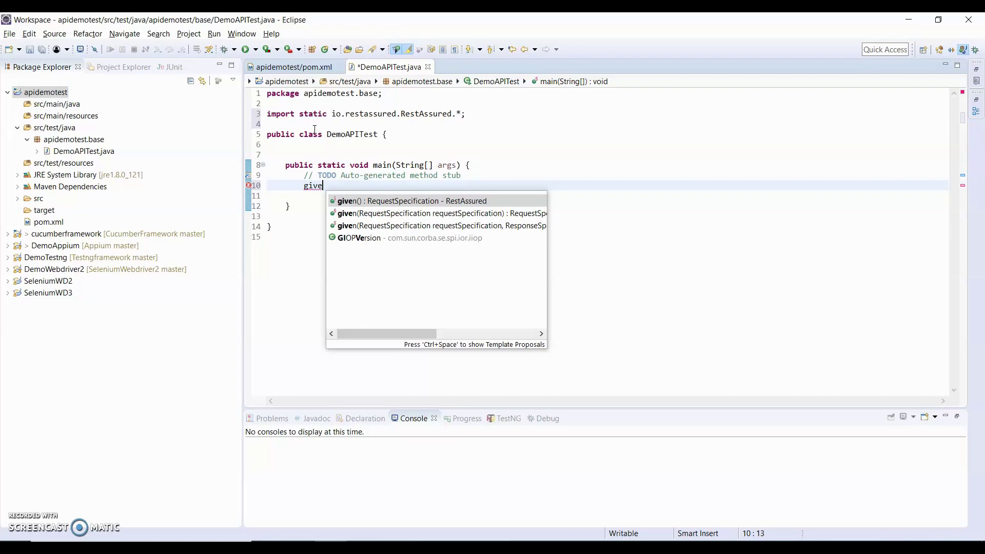
pyautogui.press('Return')
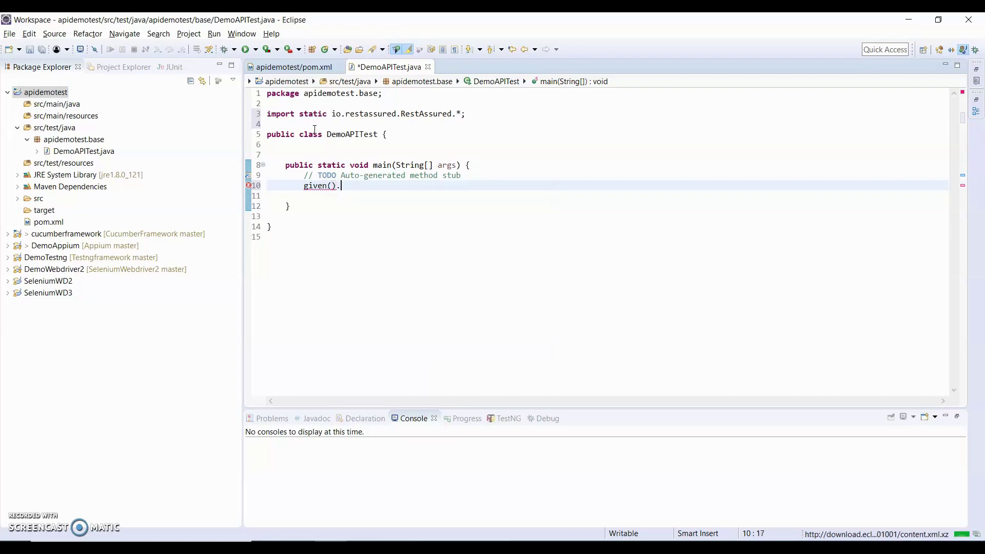
pyautogui.hotkey('ctrl', 'space')
pyautogui.write('a')
pyautogui.press('Return')
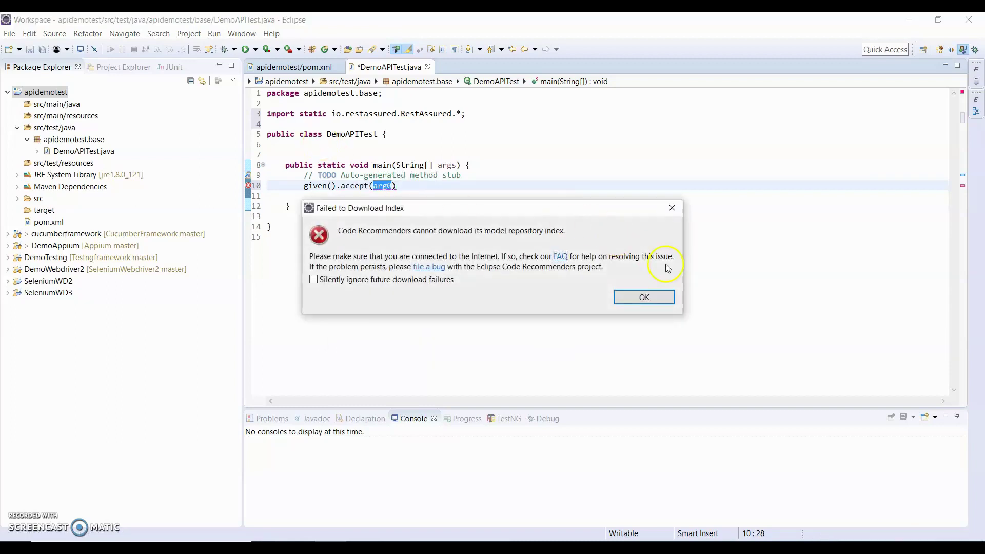
pyautogui.click(644, 298)
pyautogui.write('Con')
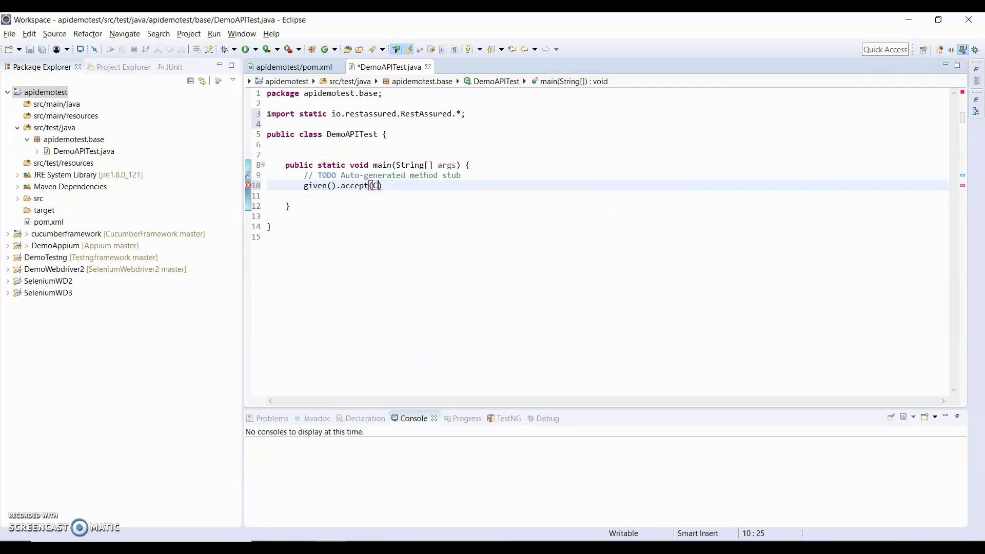
pyautogui.hotkey('ctrl', 'space')
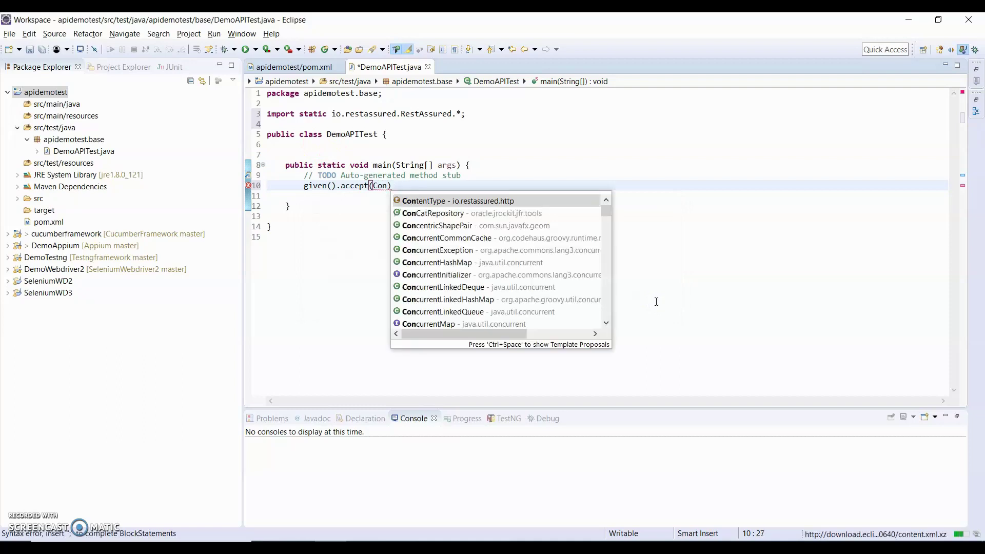
pyautogui.press('Return')
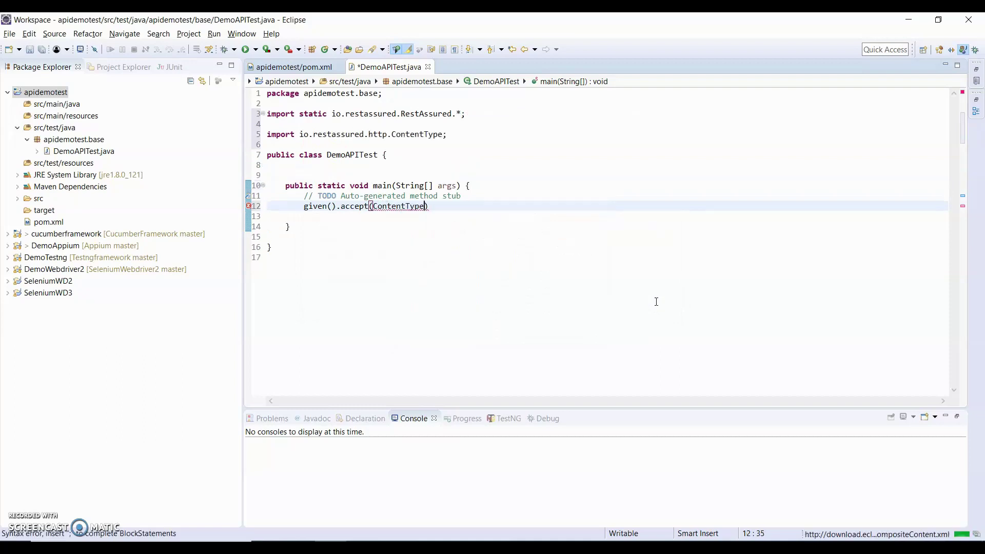
pyautogui.write('.')
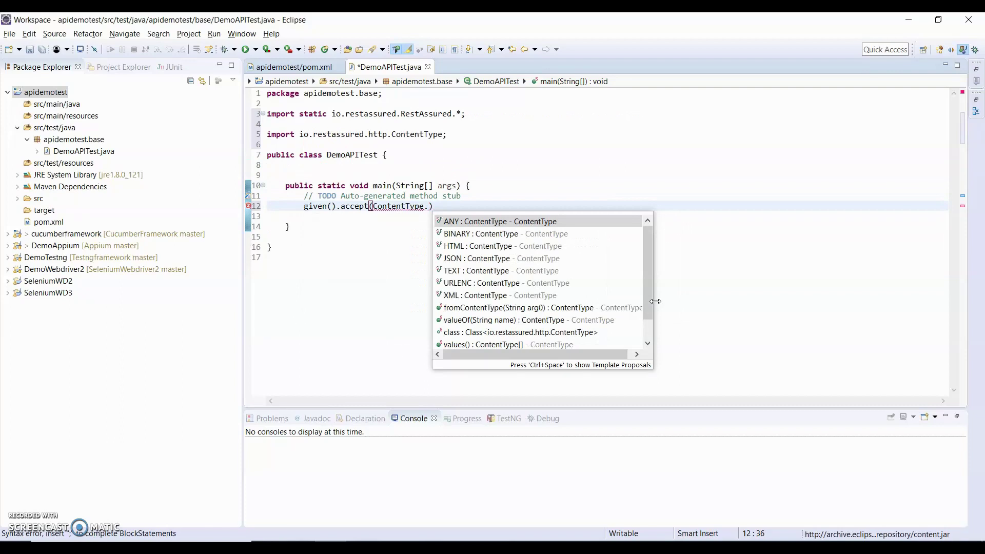
pyautogui.press('Down')
pyautogui.press('Down')
pyautogui.press('Down')
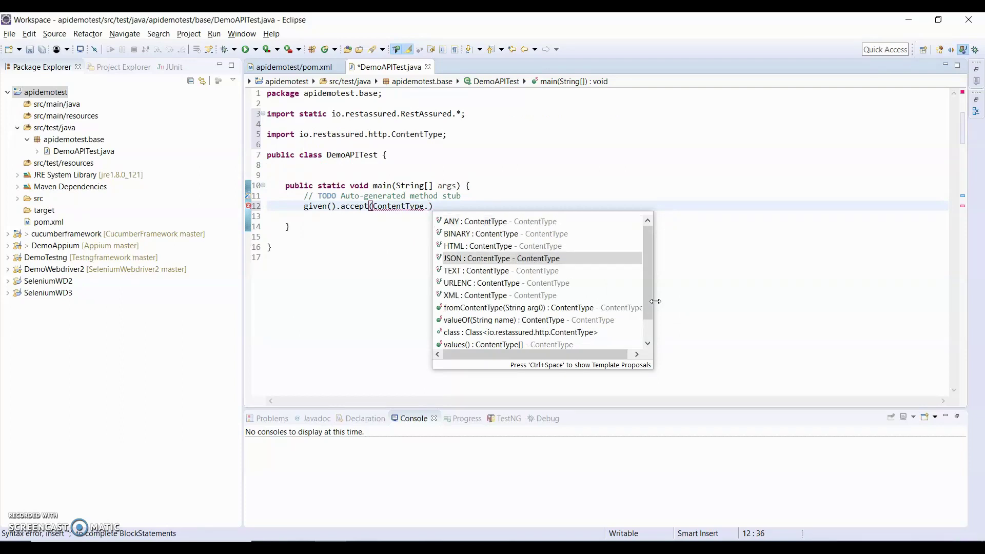
pyautogui.press('Return')
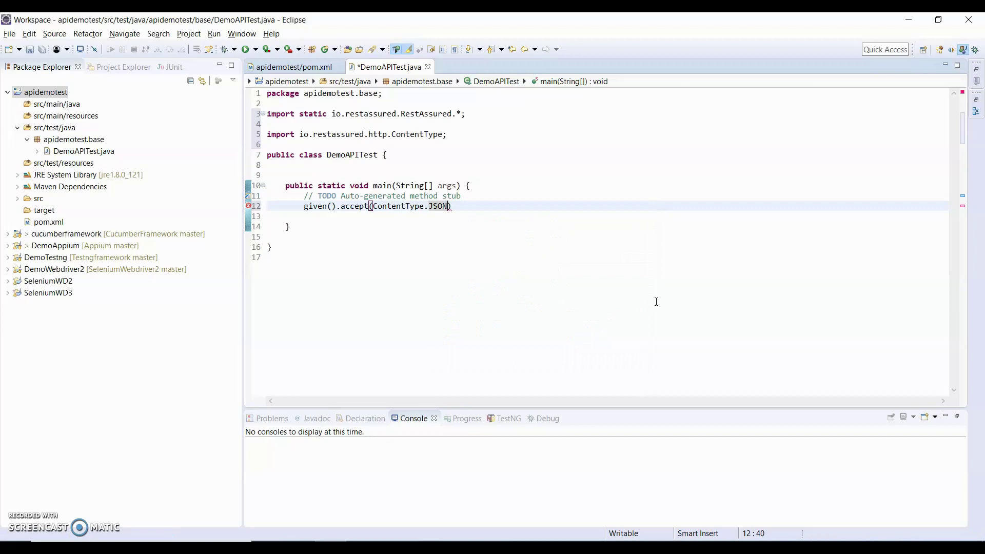
# Chain .get().then().log().body() on a new line after the accept call
pyautogui.press('End')
pyautogui.press('Return')
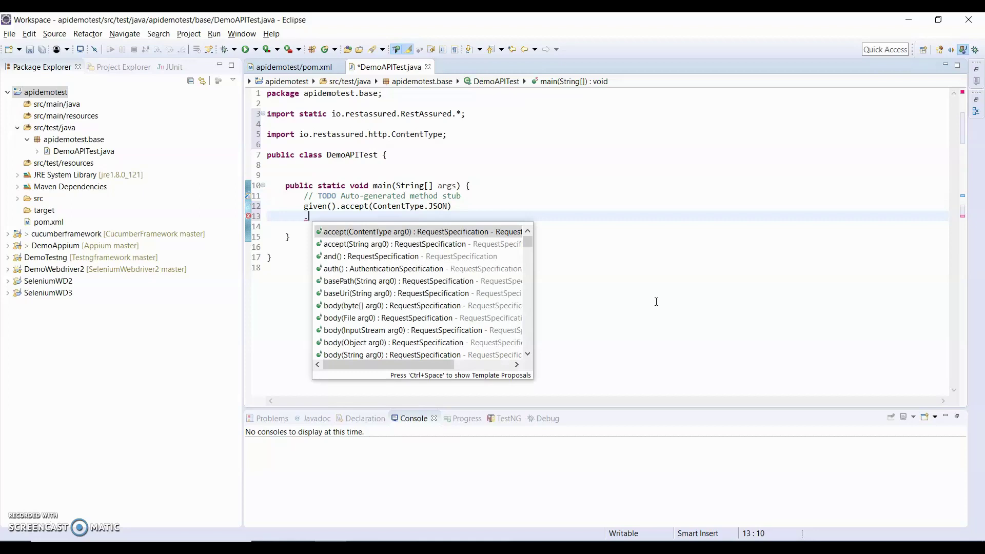
pyautogui.write('get')
pyautogui.press('Return')
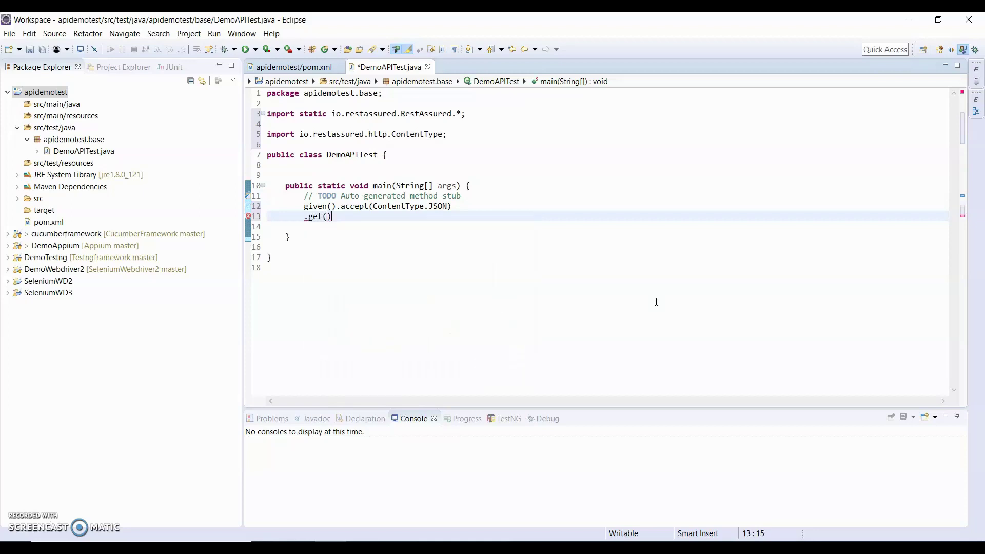
pyautogui.press('End')
pyautogui.write('.')
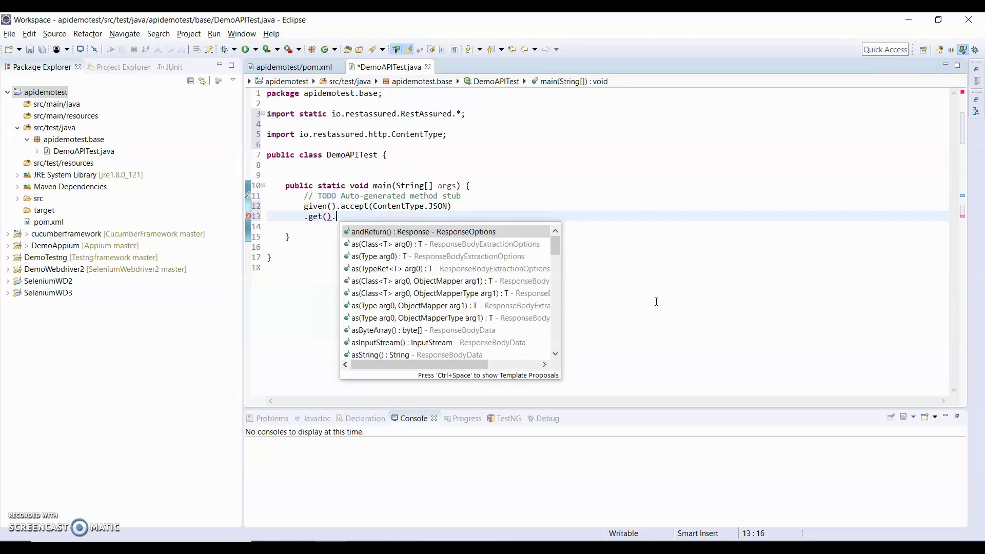
pyautogui.write('then')
pyautogui.press('Return')
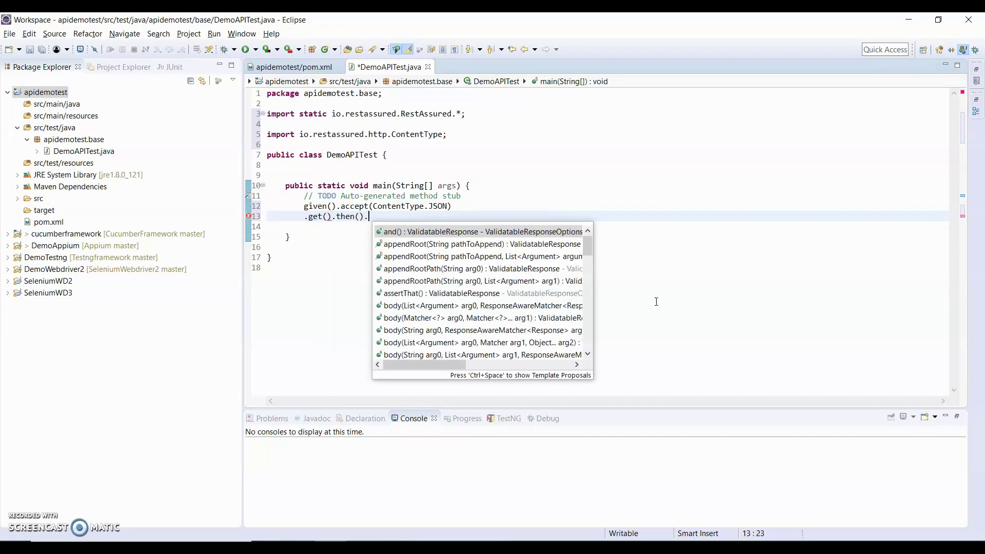
pyautogui.write('lo')
pyautogui.press('Return')
pyautogui.write('.')
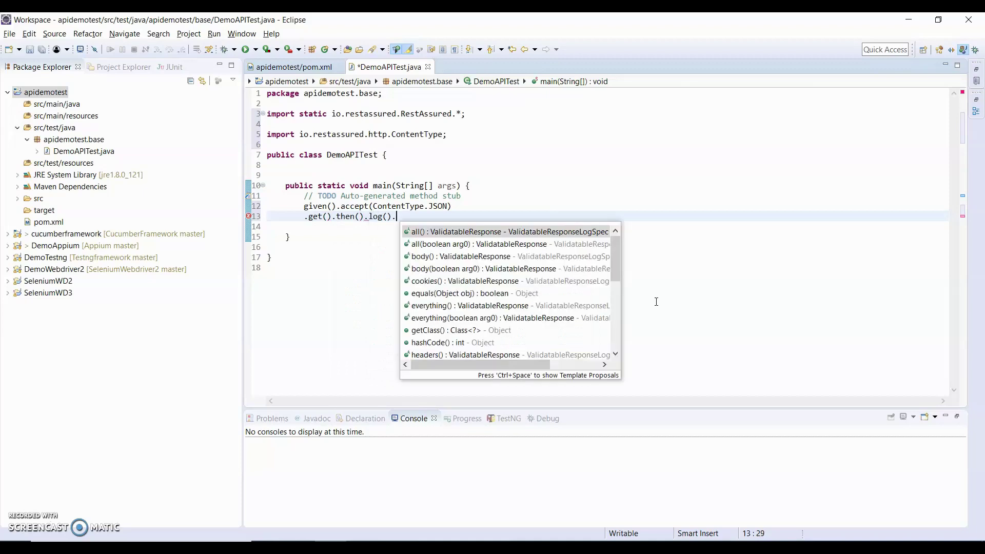
pyautogui.press('Down')
pyautogui.press('Down')
pyautogui.press('Return')
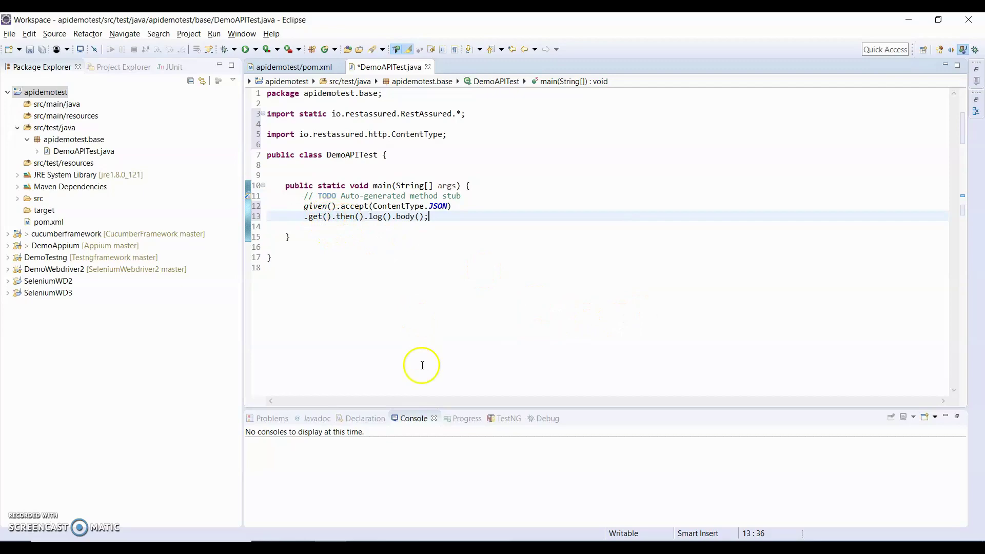
pyautogui.click(423, 546)
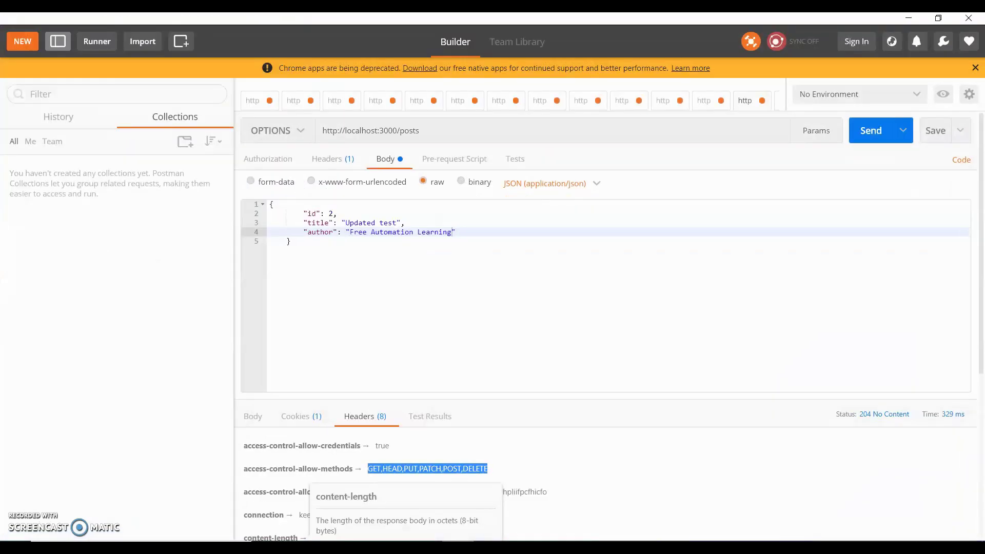
pyautogui.click(439, 136)
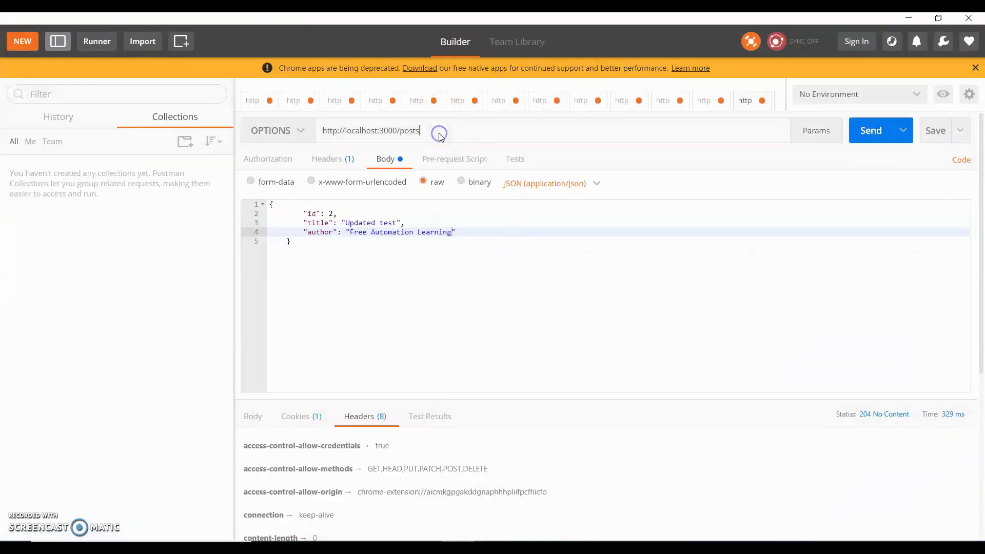
pyautogui.hotkey('ctrl', 'a')
pyautogui.hotkey('ctrl', 'c')
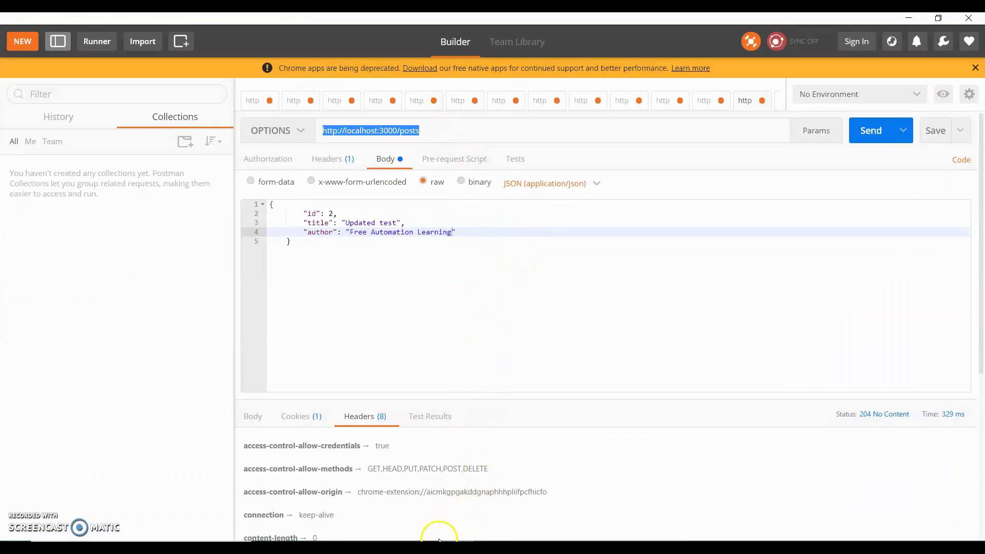
pyautogui.click(470, 548)
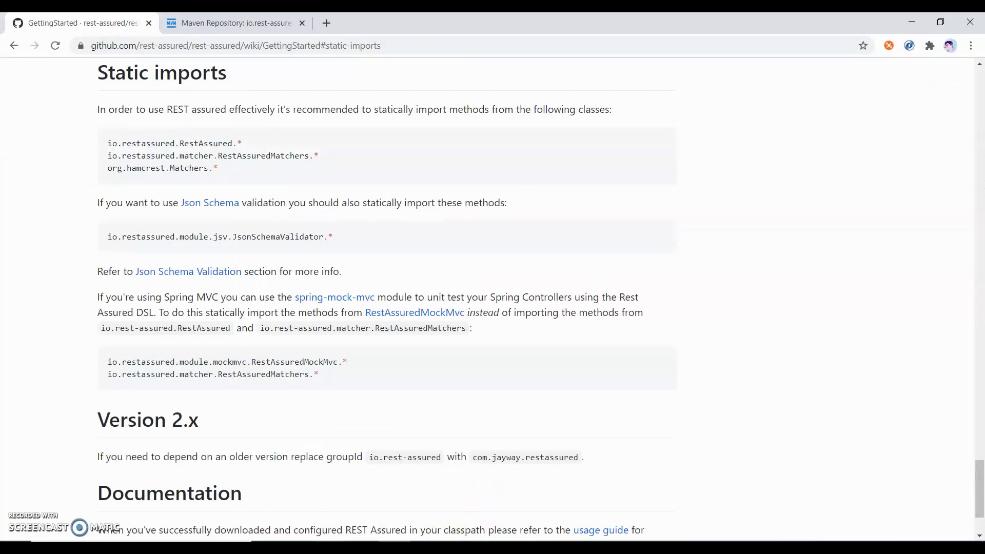
pyautogui.click(362, 548)
pyautogui.click(472, 271)
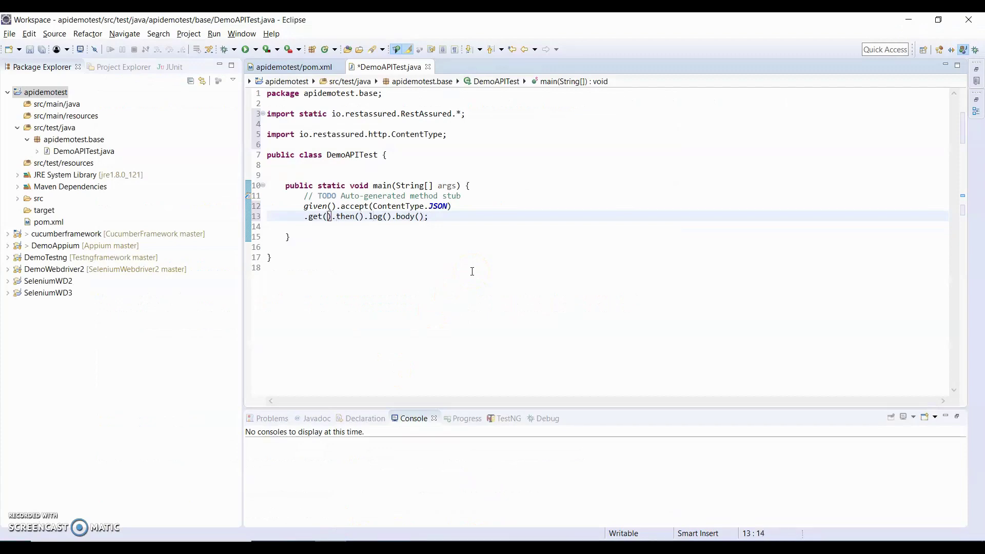
# Check that the json-server window is running, then minimize it
pyautogui.click(514, 547)
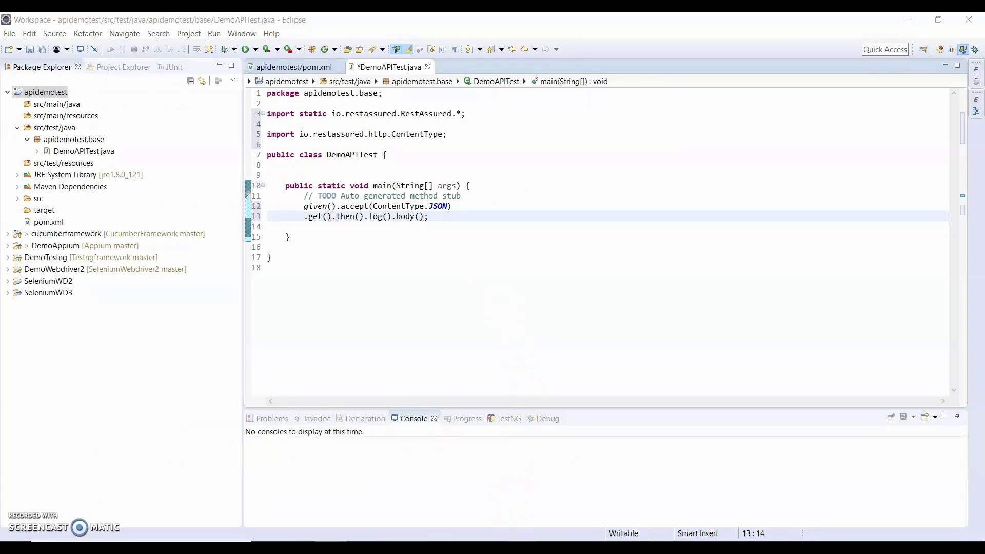
pyautogui.click(376, 258)
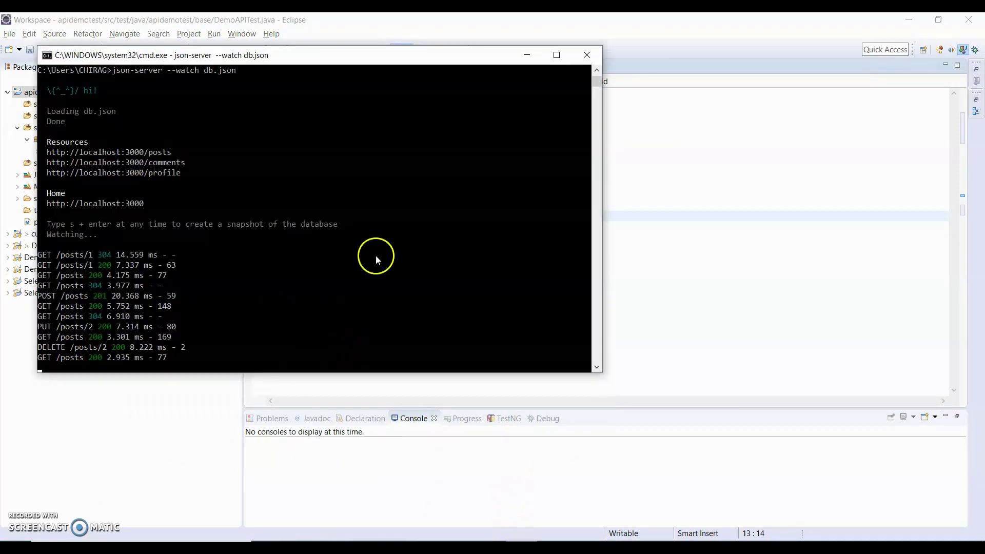
pyautogui.click(526, 54)
pyautogui.click(440, 277)
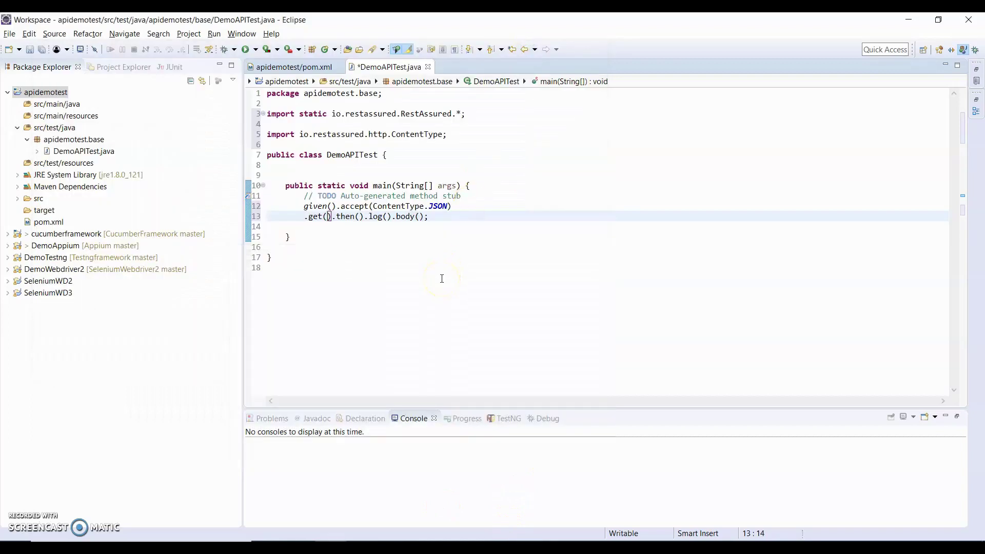
pyautogui.write('"')
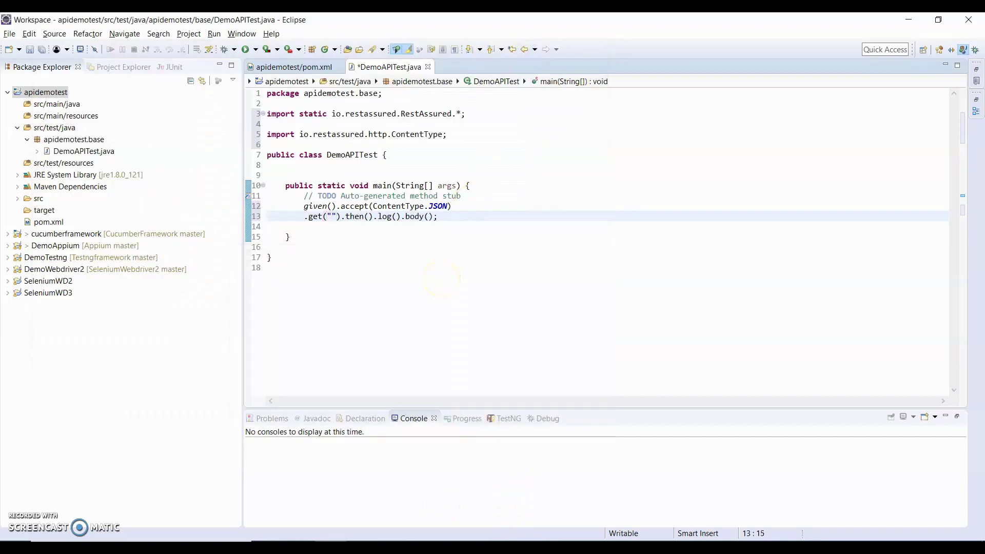
pyautogui.hotkey('ctrl', 'v')
pyautogui.hotkey('ctrl', 's')
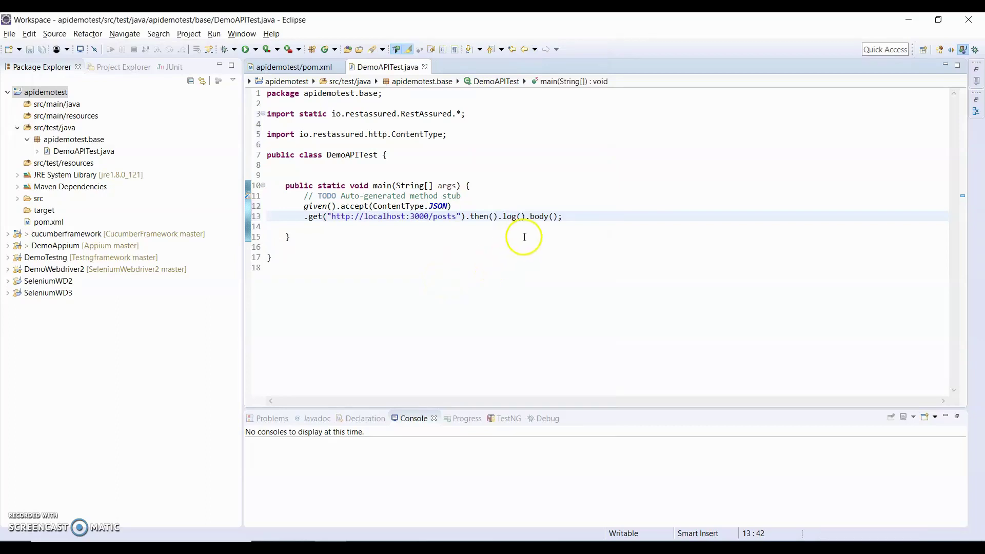
pyautogui.rightClick(460, 204)
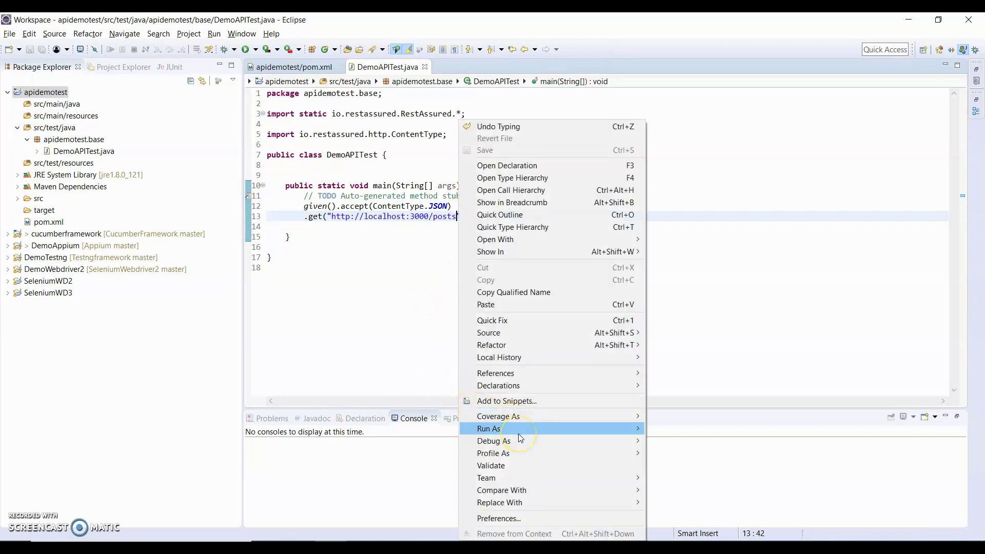
pyautogui.moveTo(488, 428)
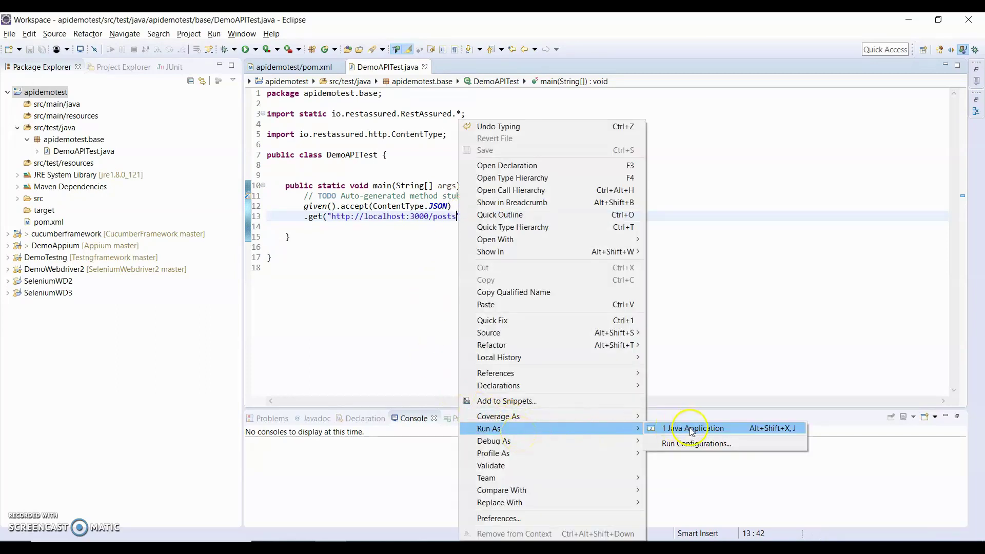
# Run DemoAPITest as a Java application and maximize the console showing the /posts JSON
pyautogui.click(690, 427)
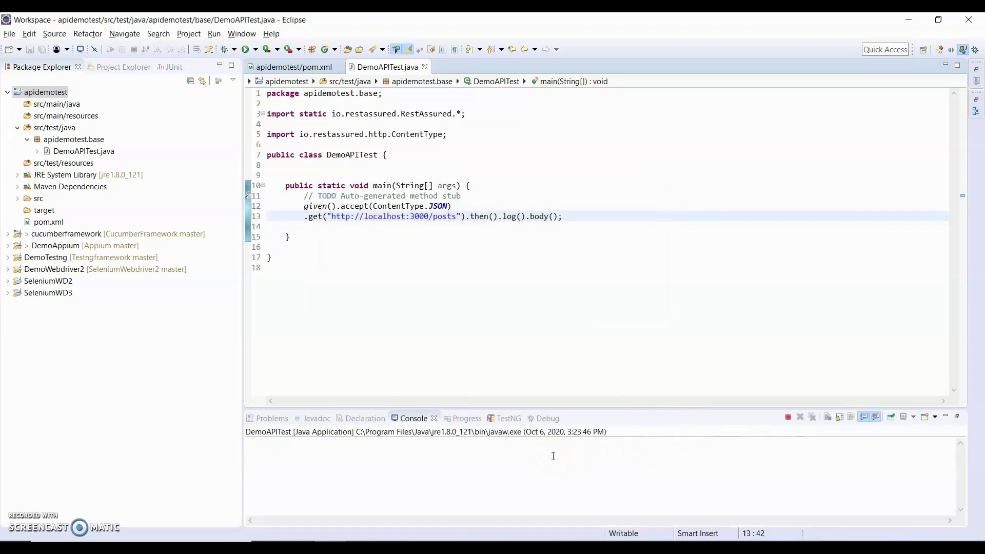
pyautogui.click(412, 418)
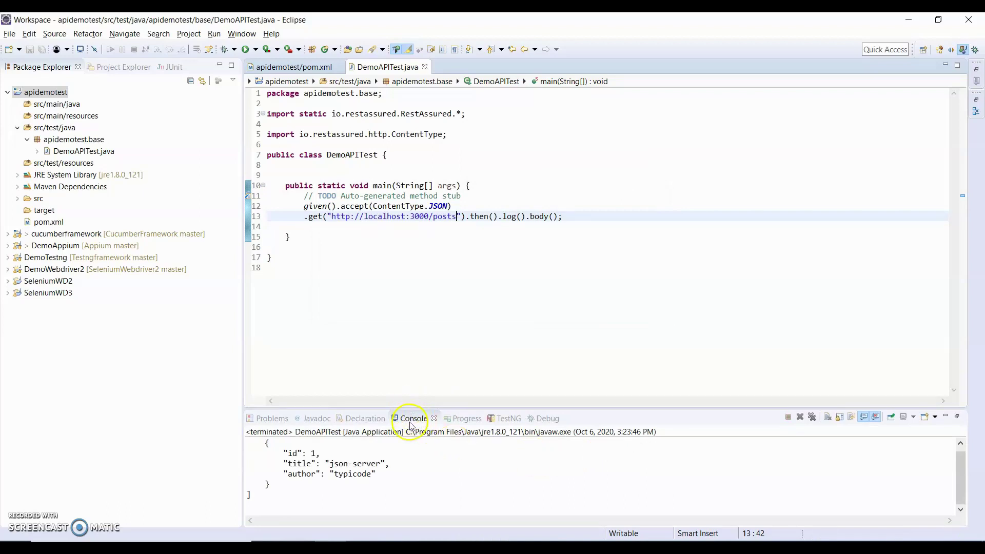
pyautogui.doubleClick(412, 418)
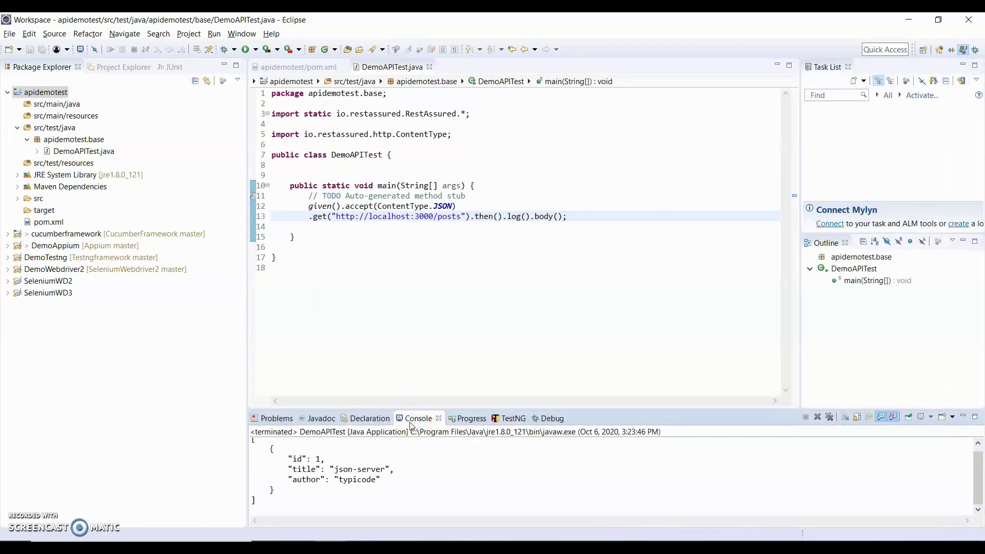
pyautogui.doubleClick(414, 419)
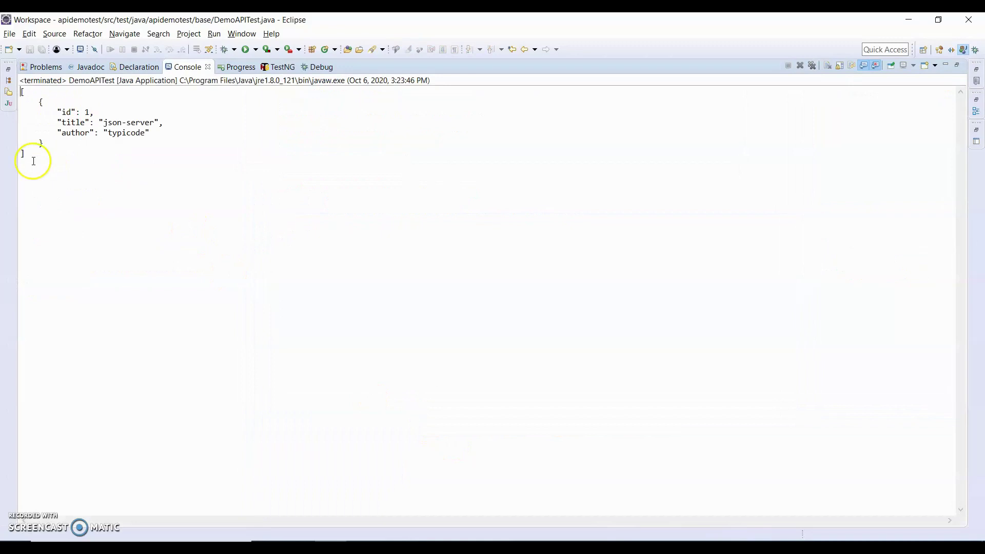
pyautogui.hotkey('ctrl', 'a')
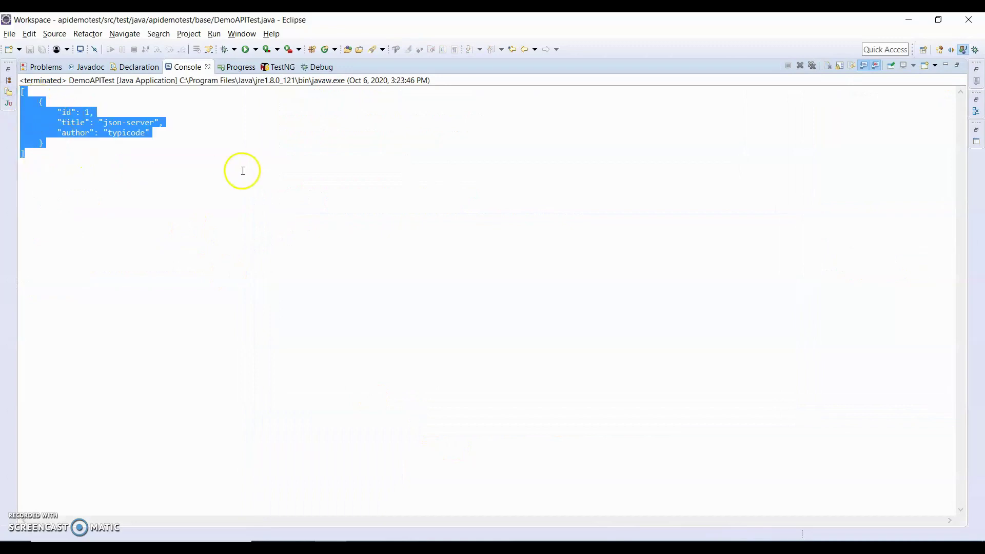
pyautogui.hotkey('alt', 'Tab')
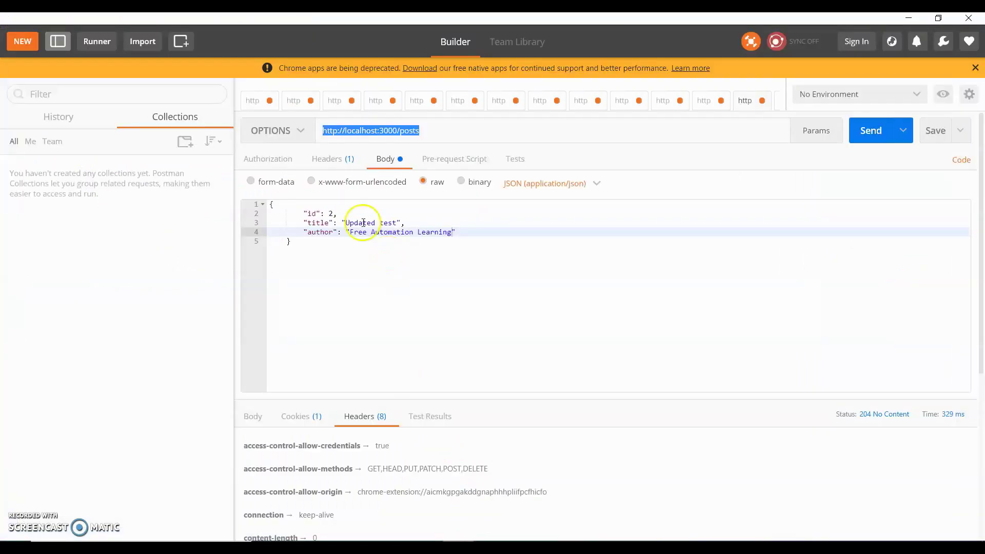
# Resend the localhost:3000/posts request as GET and select its JSON response body
pyautogui.click(289, 129)
pyautogui.click(277, 158)
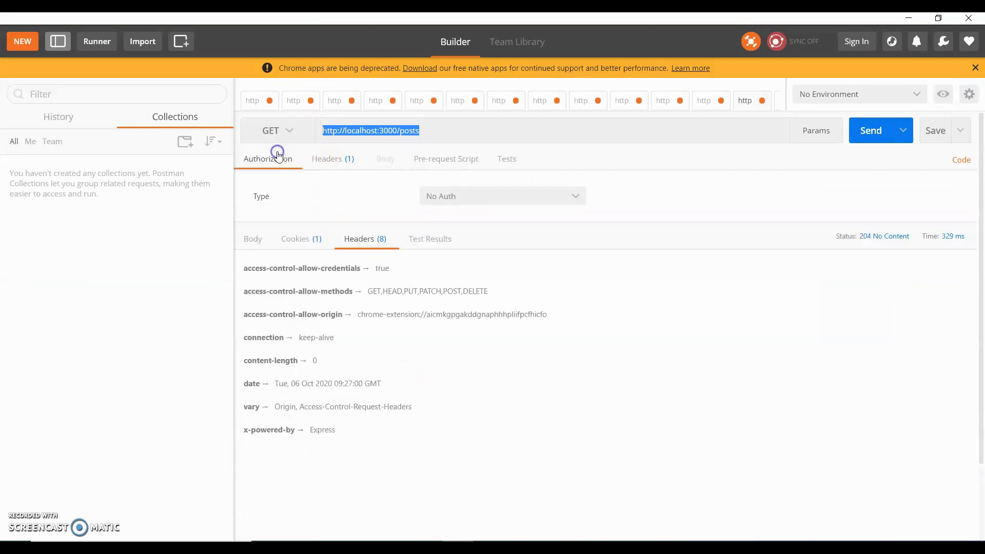
pyautogui.click(870, 131)
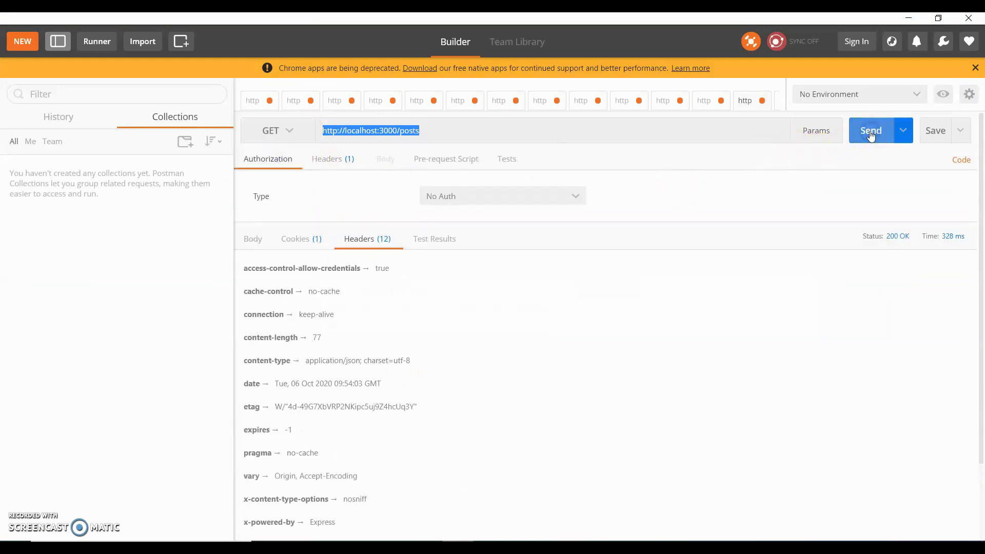
pyautogui.click(252, 238)
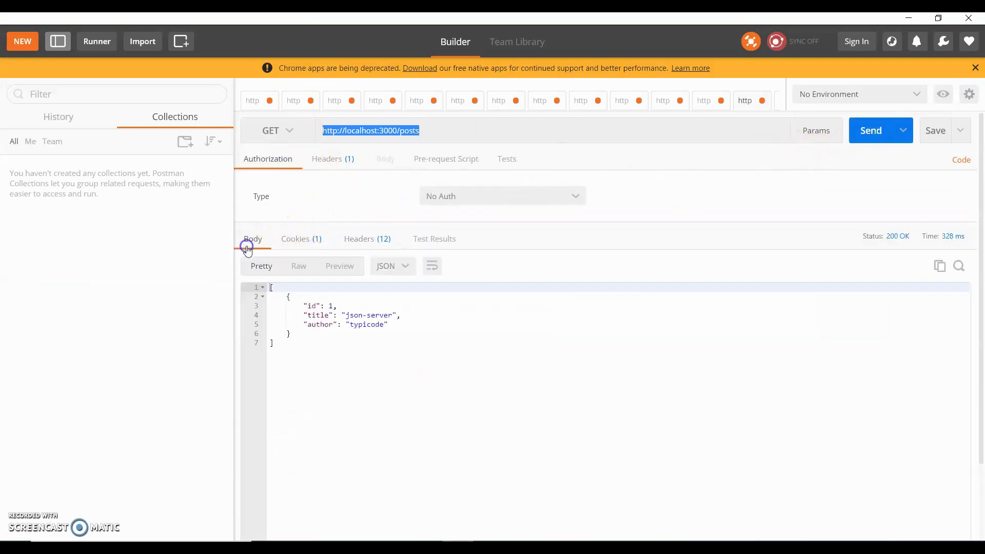
pyautogui.moveTo(275, 346); pyautogui.dragTo(269, 287)
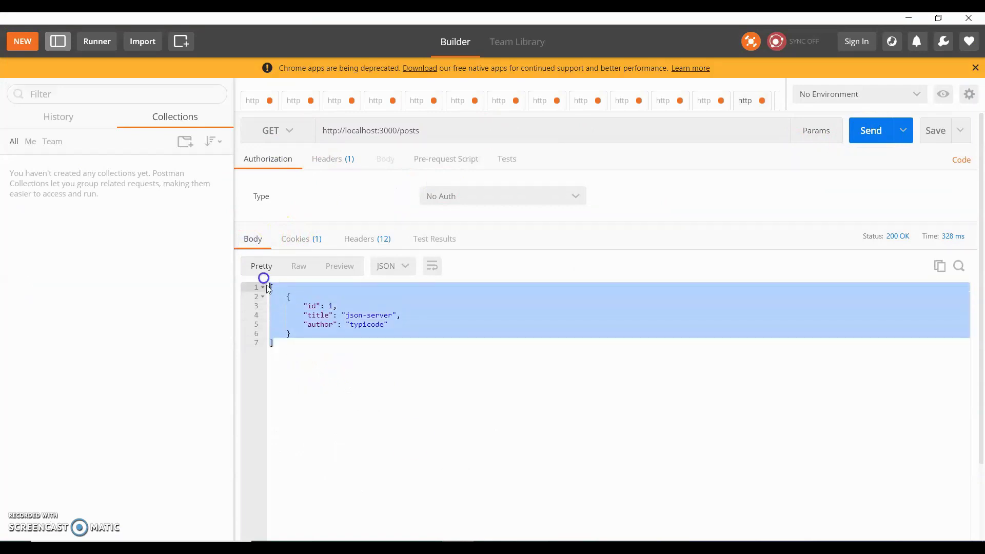
pyautogui.hotkey('alt', 'Tab')
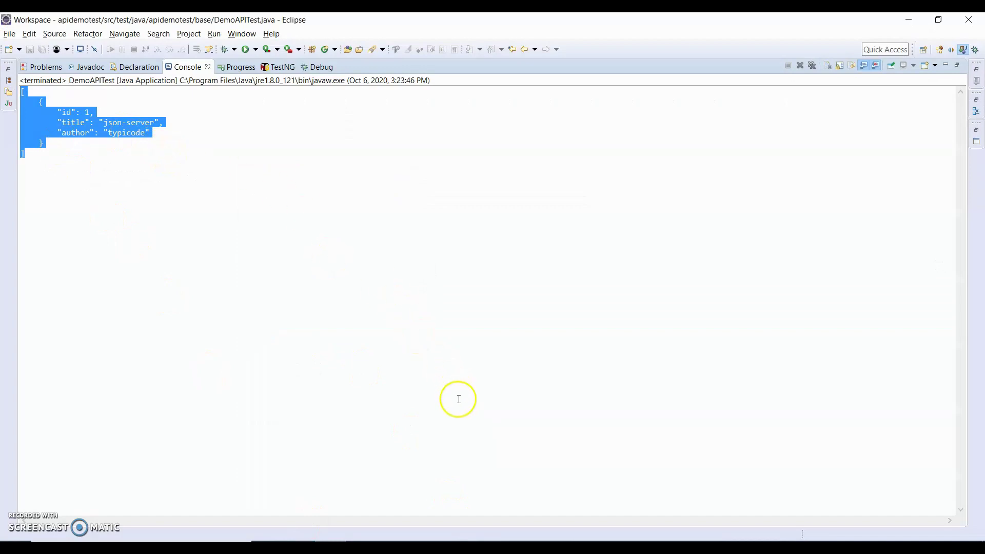
# Switch from Eclipse to the Word agenda on setting up Rest Assured
pyautogui.click(479, 531)
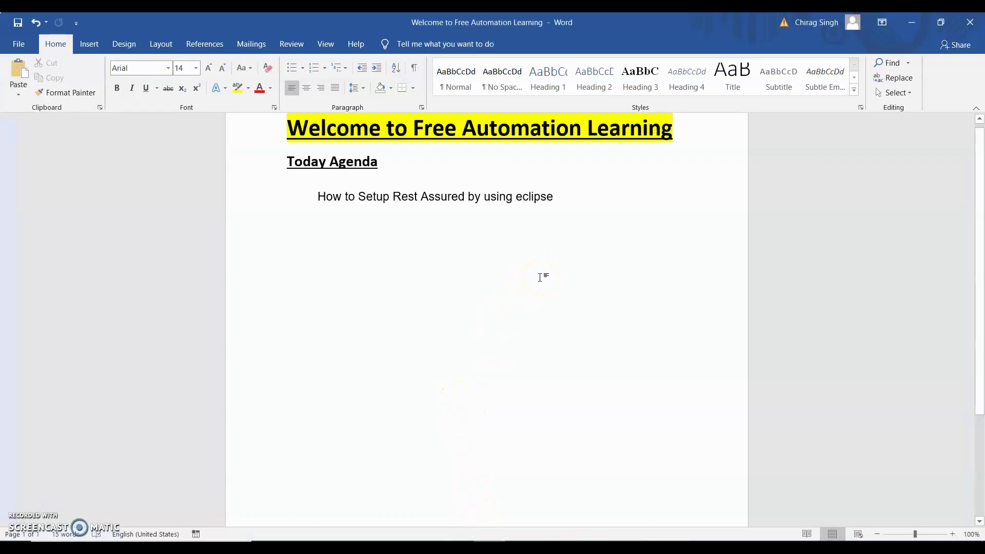